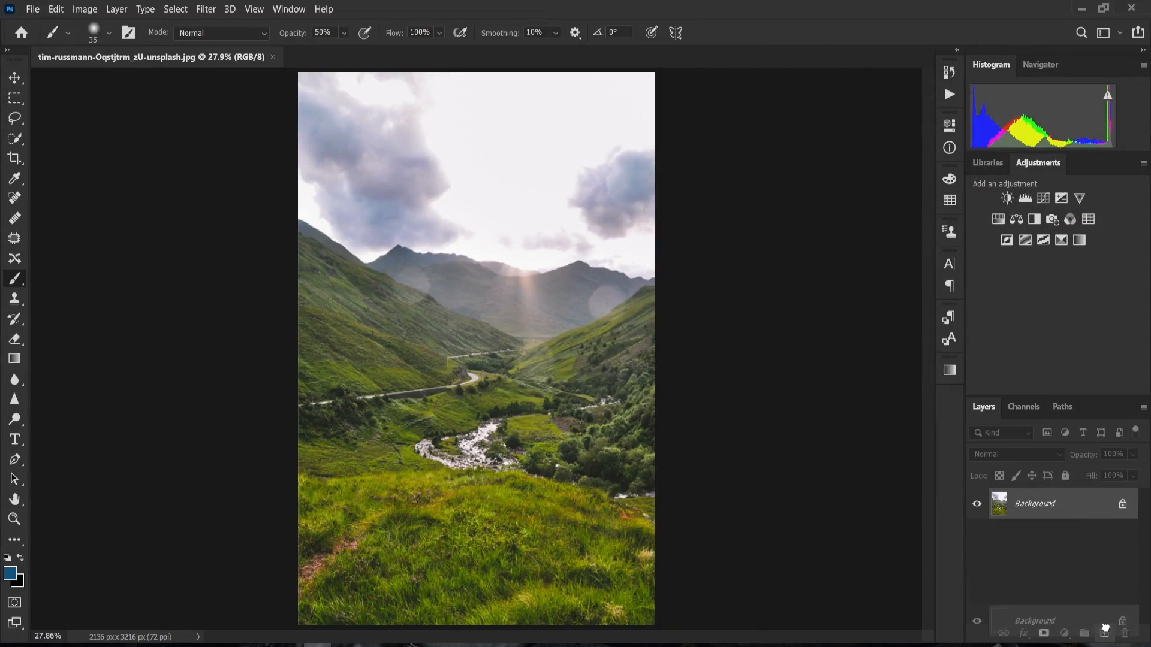
Apply the Camera Raw filter to the Background copy layer and open its Basic adjustments.
{"action": "left_click", "coordinate": [206, 9]}
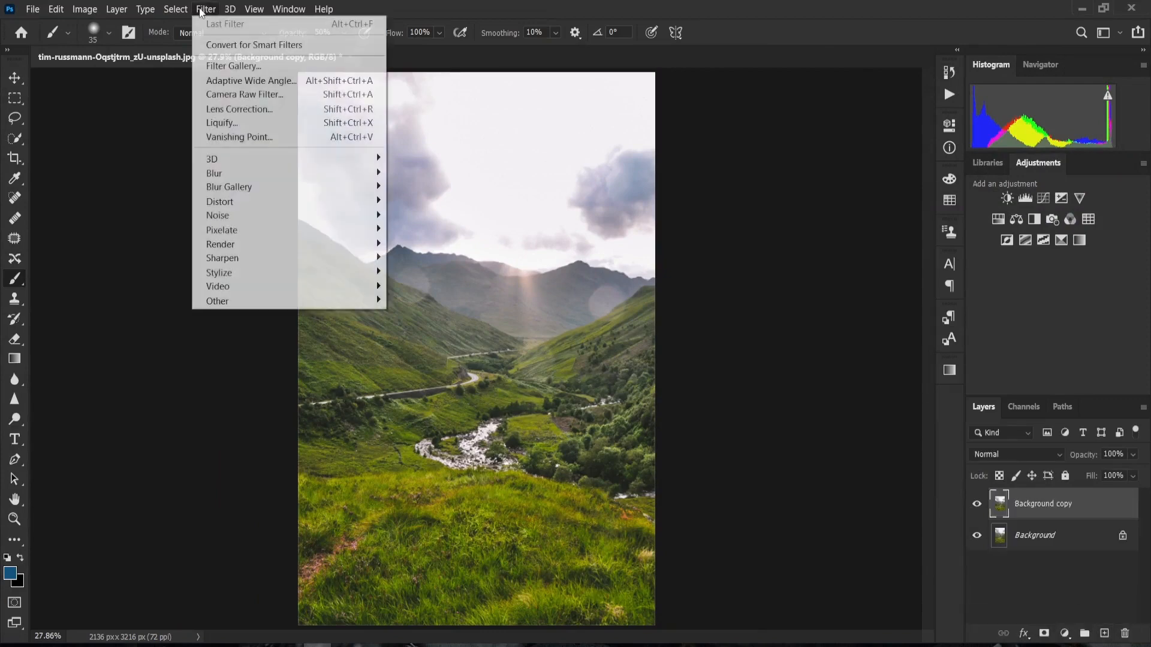
{"action": "left_click", "coordinate": [221, 95]}
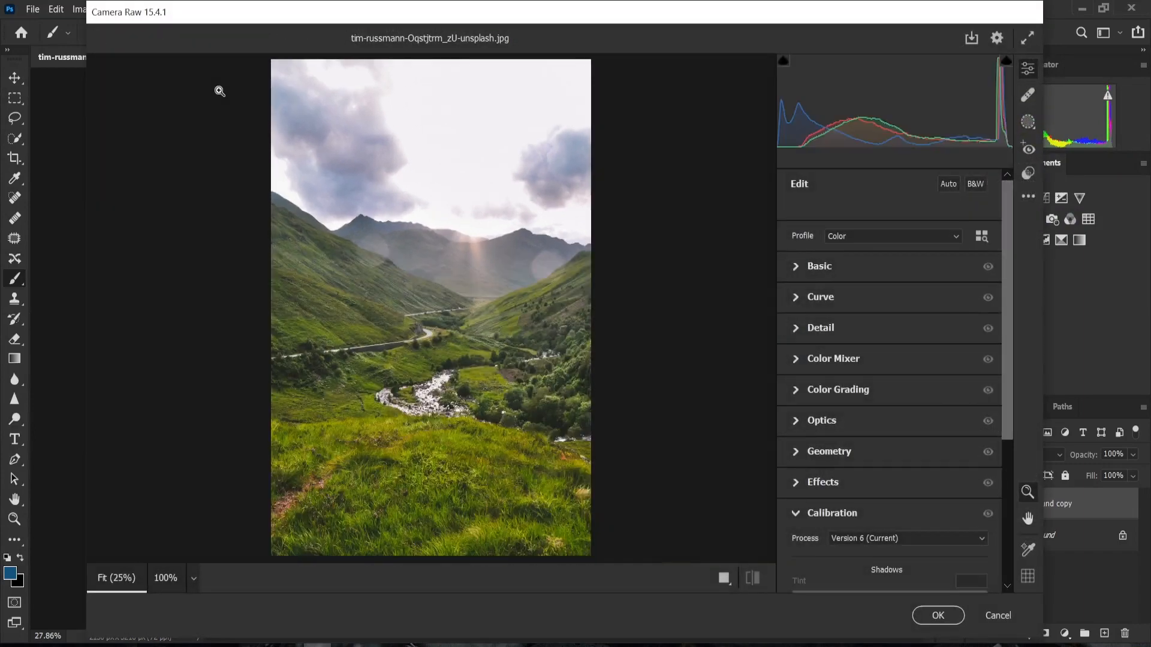
{"action": "left_click", "coordinate": [870, 274]}
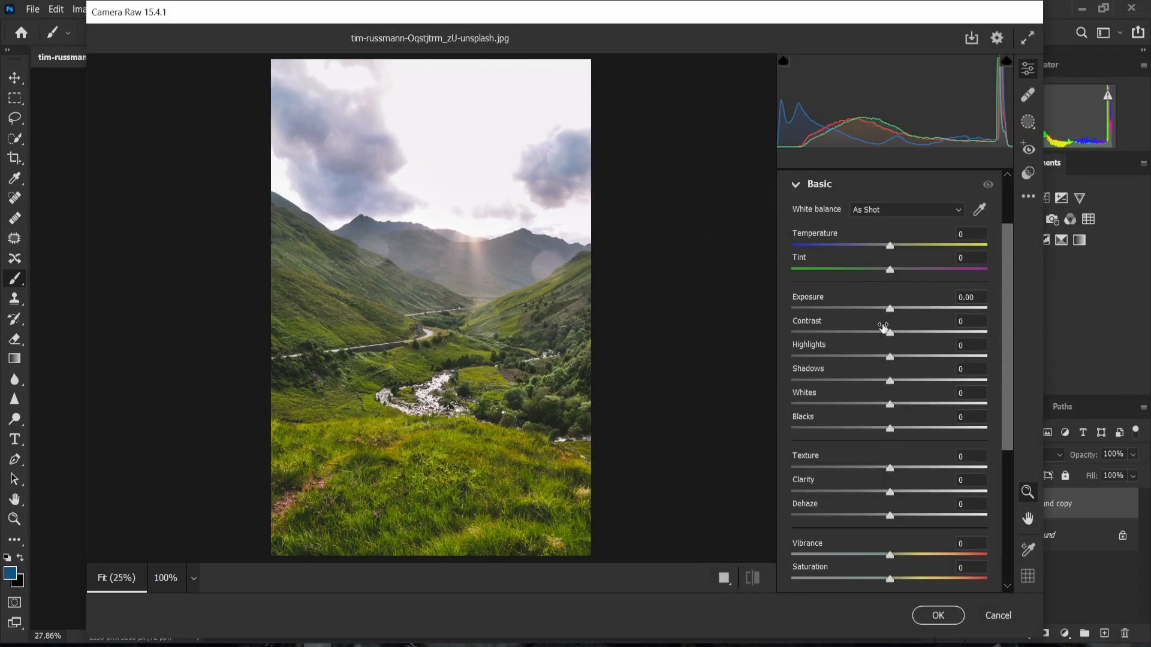
In the Basic adjustments, set Contrast to +40, Highlights -14, Shadows -48, Whites -7, Blacks -31, Clarity +12 and Vibrance +86.
{"action": "left_click_drag", "start_coordinate": [883, 326], "coordinate": [933, 336]}
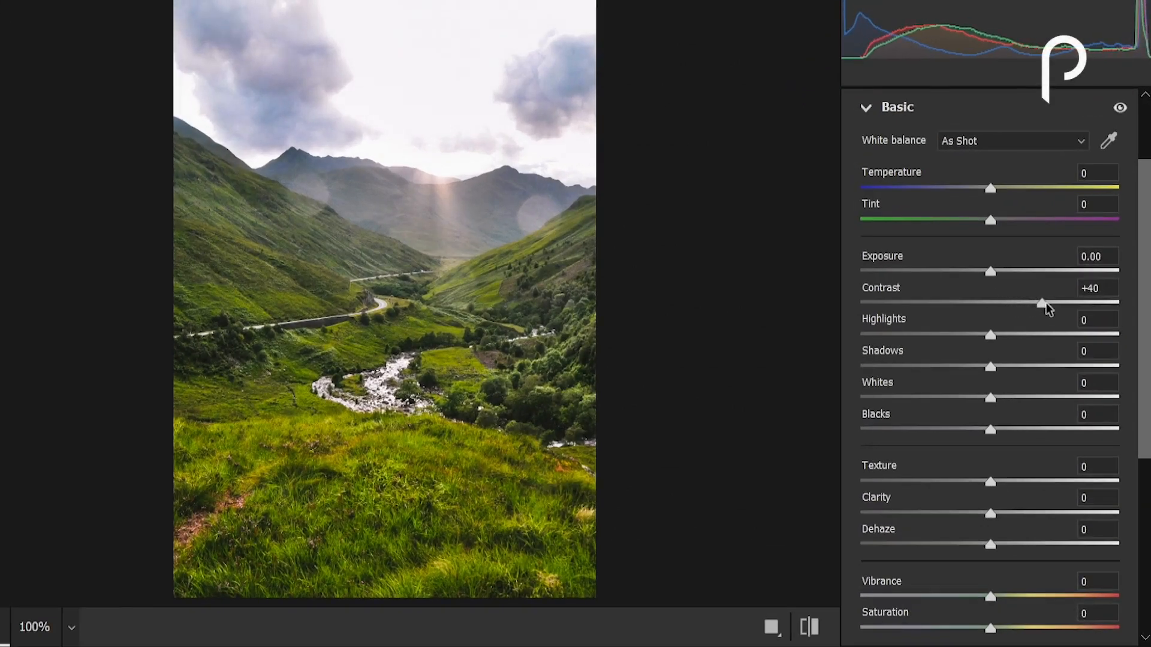
{"action": "left_click_drag", "start_coordinate": [991, 334], "coordinate": [974, 340]}
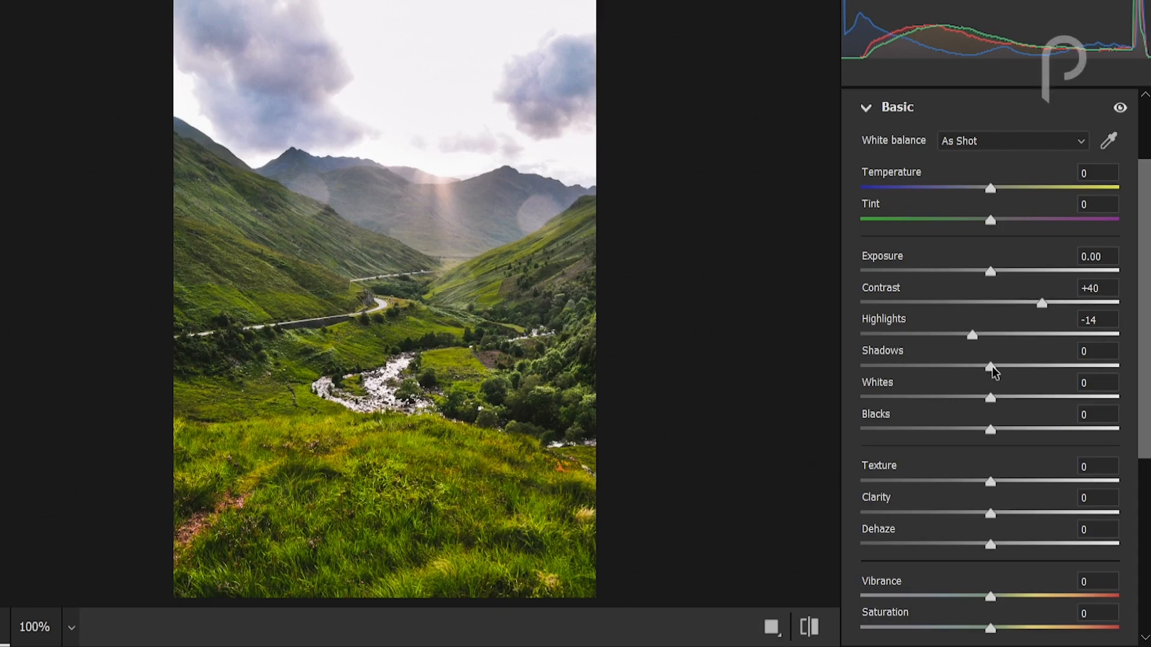
{"action": "left_click_drag", "start_coordinate": [992, 368], "coordinate": [929, 370]}
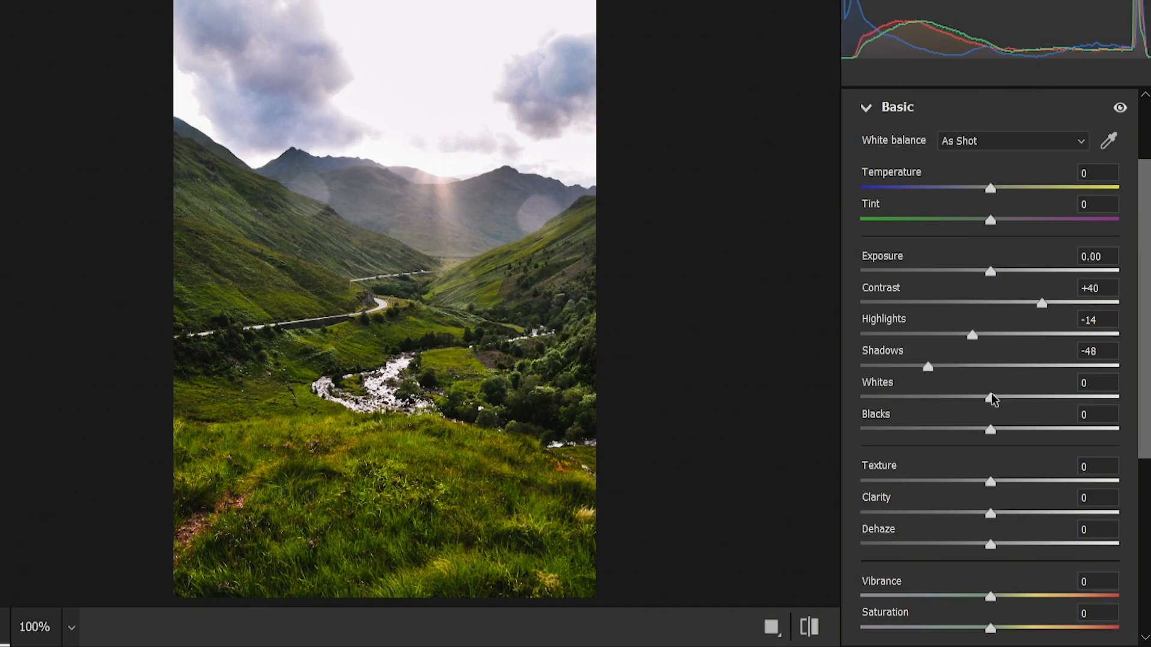
{"action": "left_click_drag", "start_coordinate": [993, 399], "coordinate": [986, 400]}
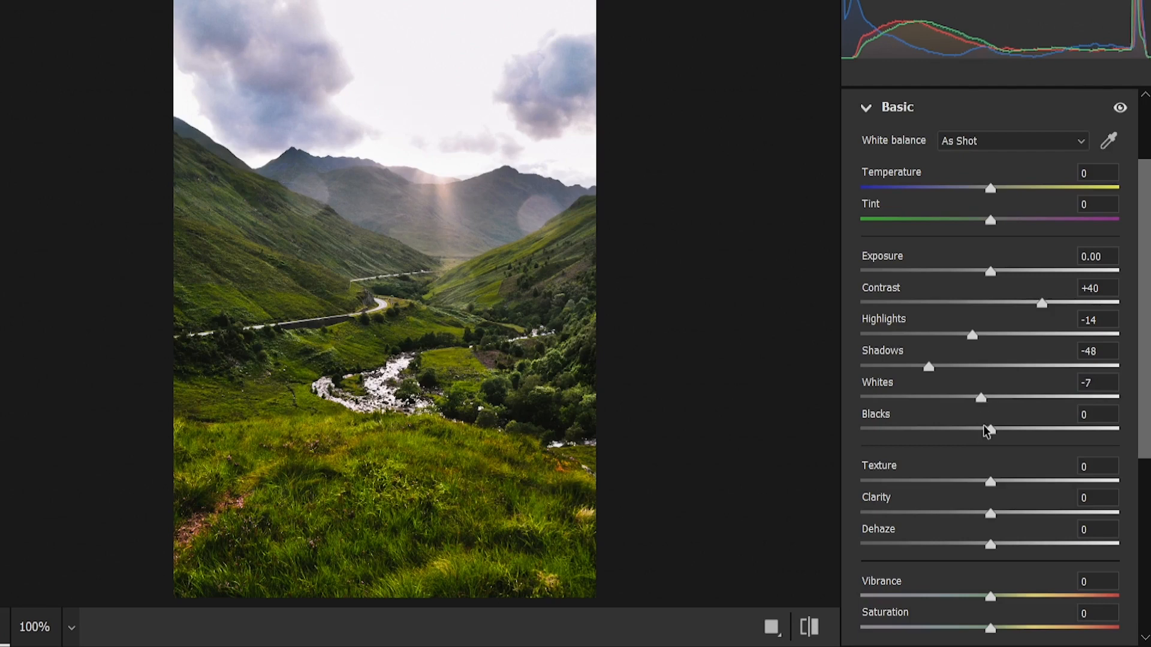
{"action": "left_click_drag", "start_coordinate": [992, 431], "coordinate": [951, 435]}
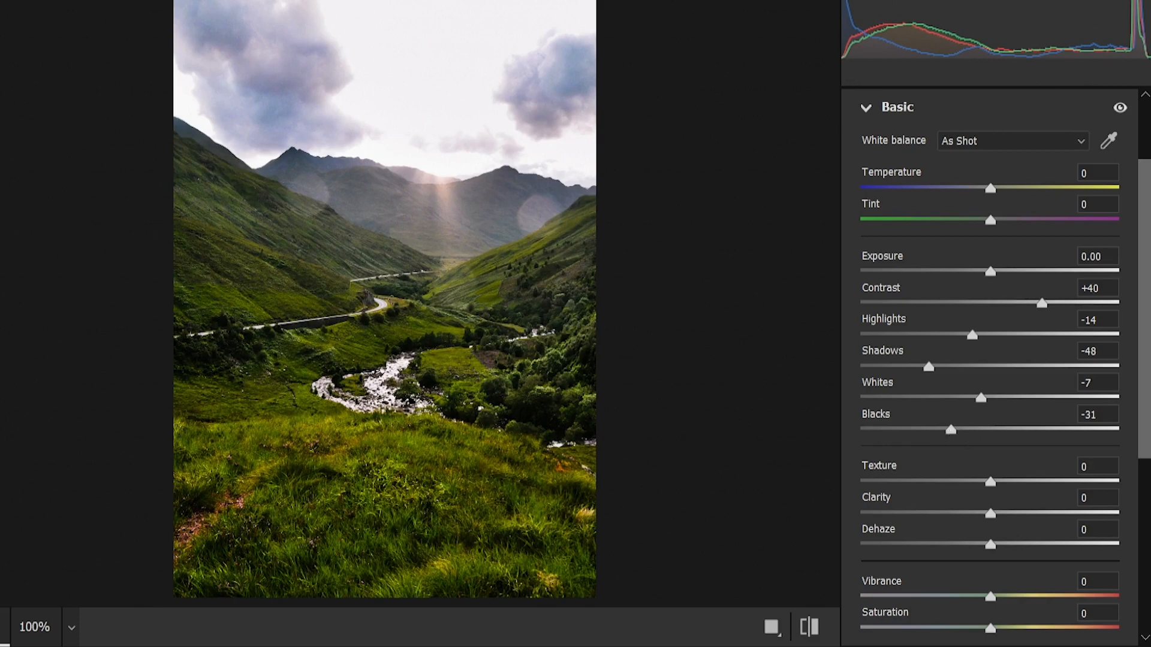
{"action": "left_click_drag", "start_coordinate": [990, 514], "coordinate": [1006, 515]}
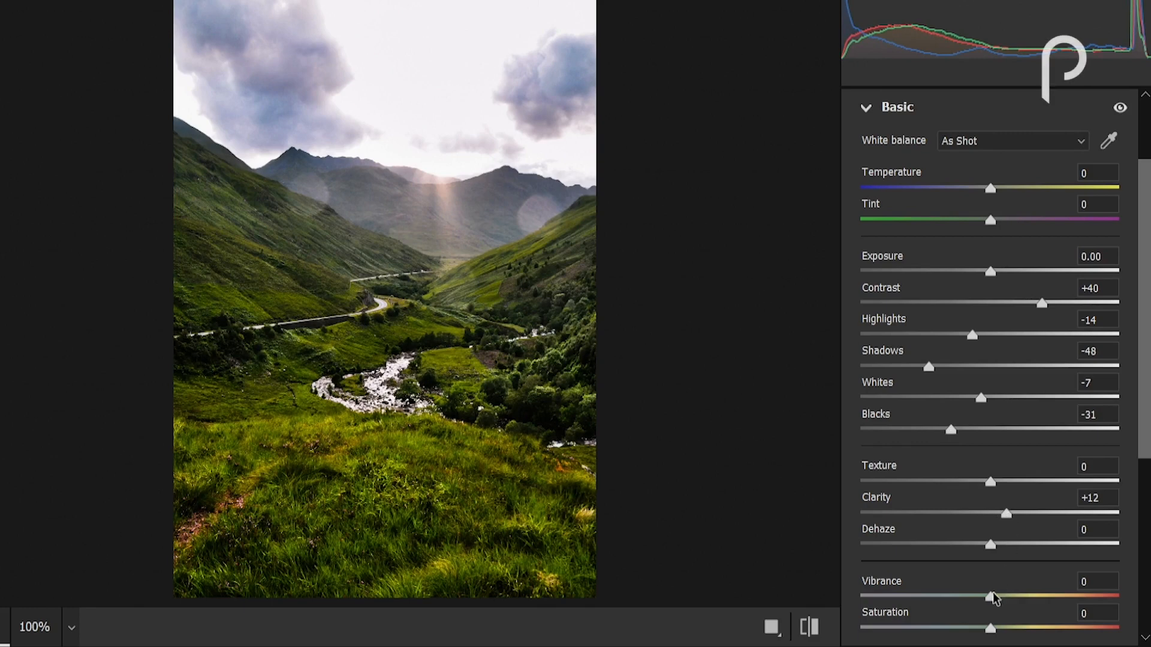
{"action": "left_click_drag", "start_coordinate": [993, 598], "coordinate": [1105, 596]}
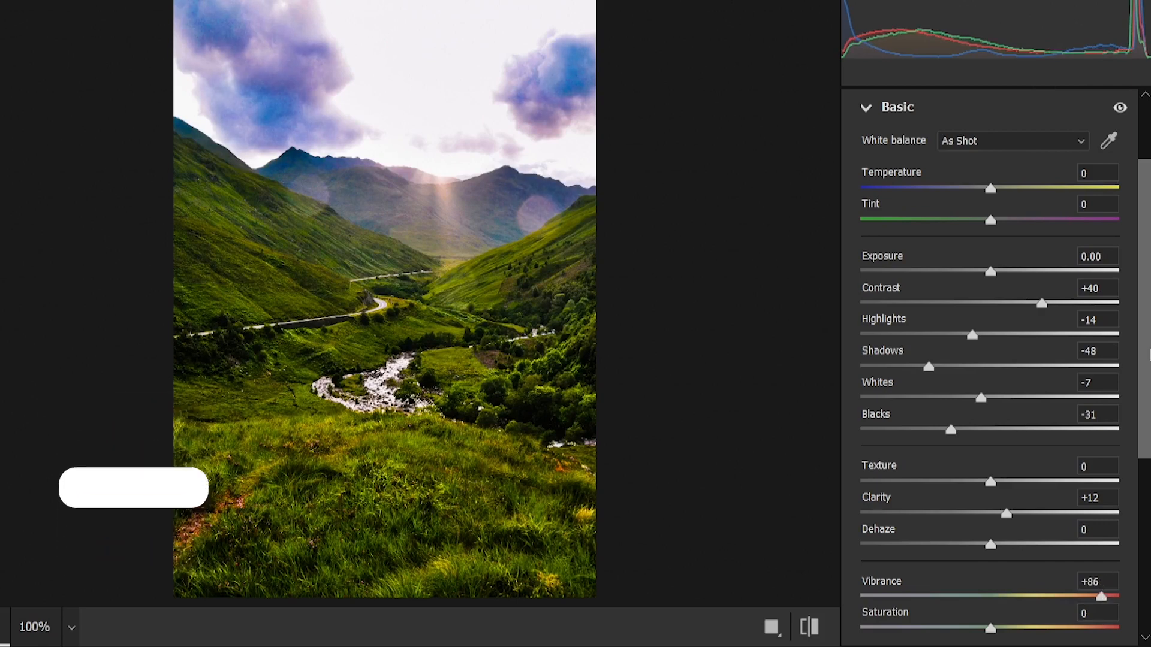
Add a shadow point to the main point curve and set it to input 62, output 61.
{"action": "left_click_drag", "start_coordinate": [1146, 366], "coordinate": [1138, 496]}
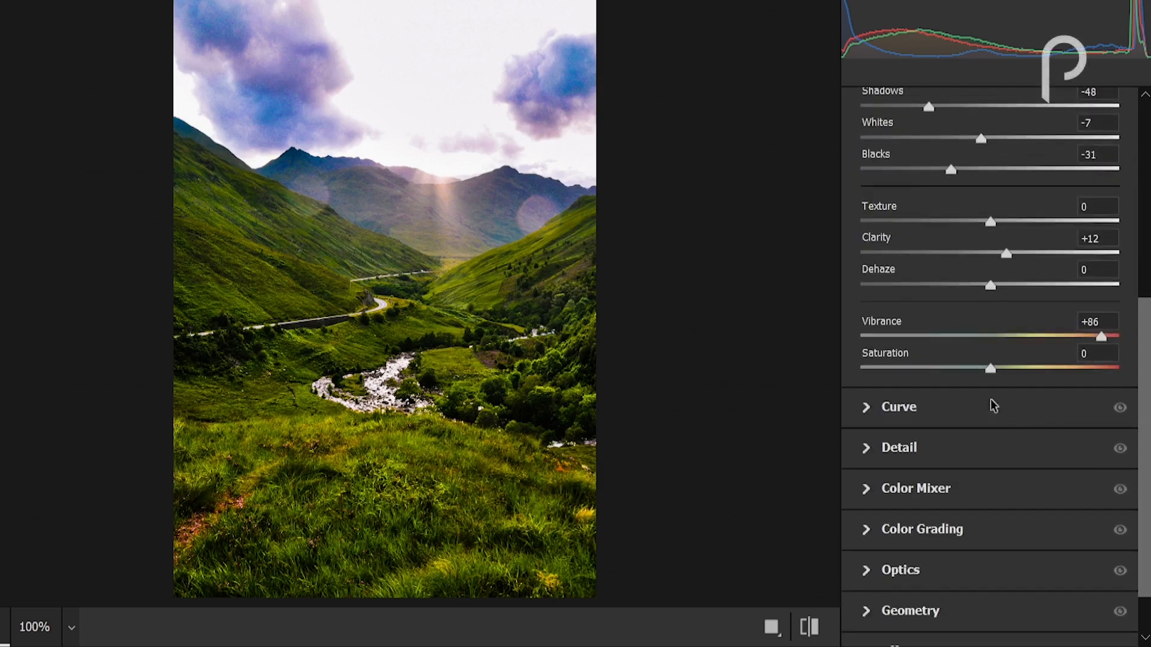
{"action": "left_click", "coordinate": [977, 402]}
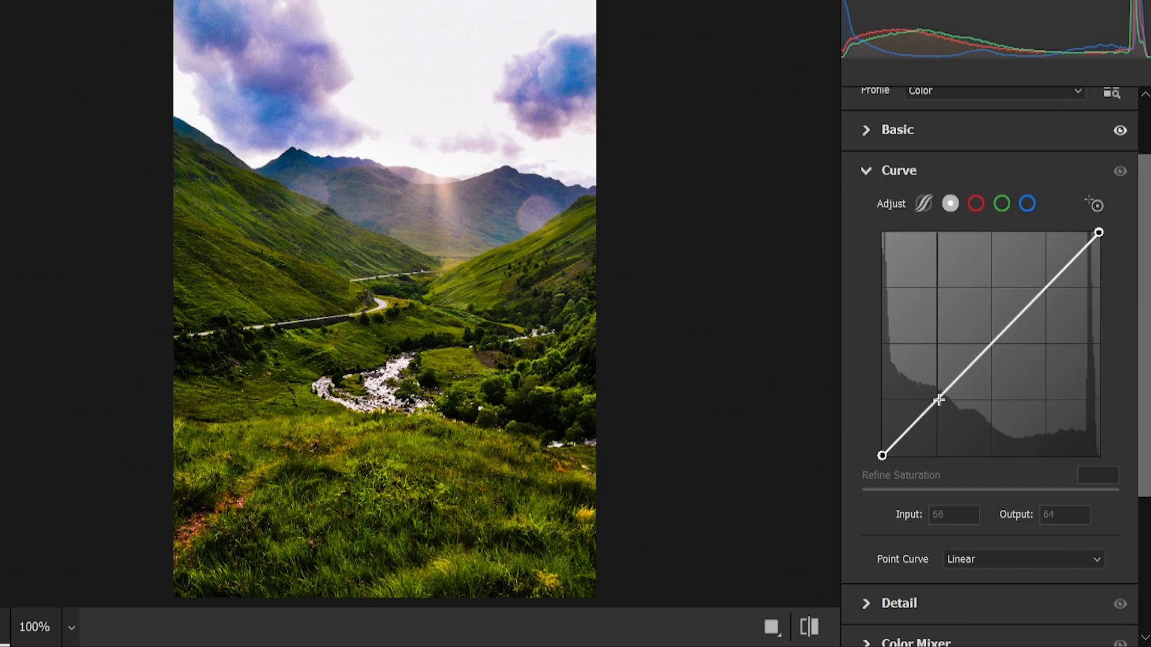
{"action": "left_click_drag", "start_coordinate": [941, 397], "coordinate": [936, 401]}
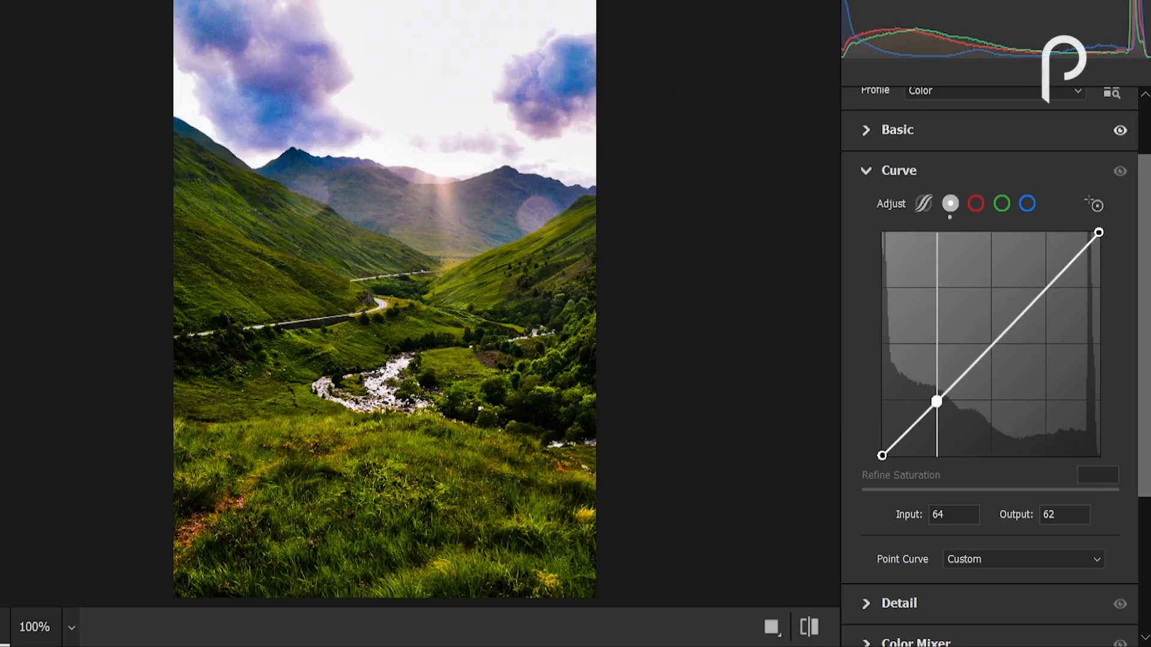
{"action": "left_click_drag", "start_coordinate": [937, 401], "coordinate": [935, 403]}
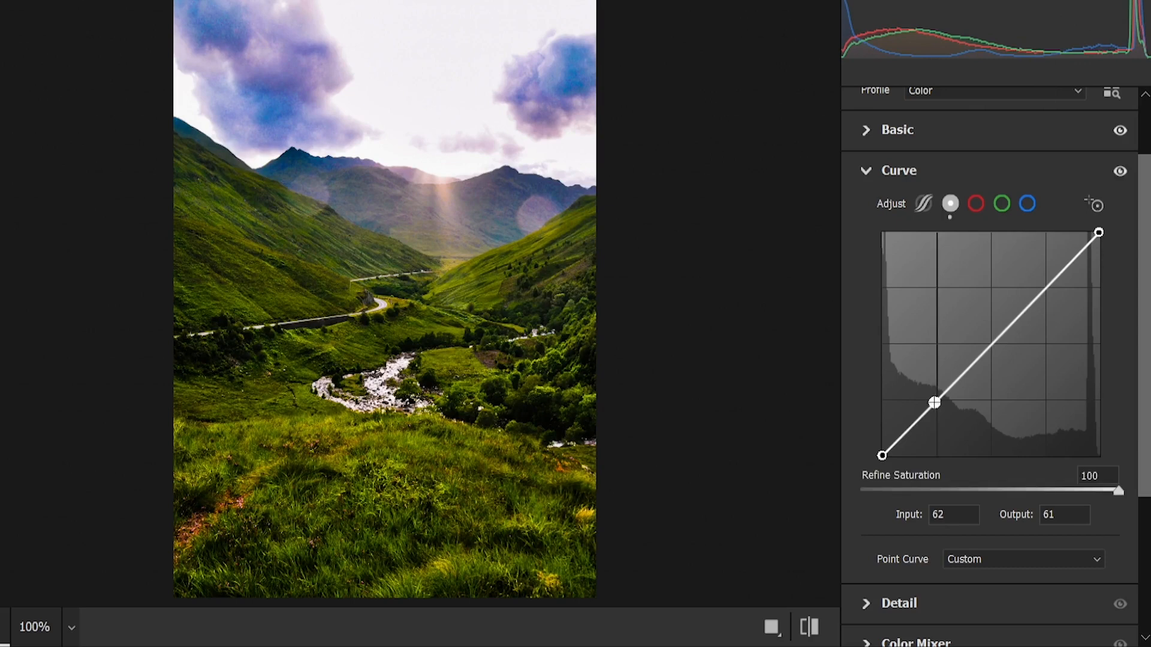
Add a midtone point to the red channel curve and set it to input 130, output 123.
{"action": "left_click", "coordinate": [975, 205]}
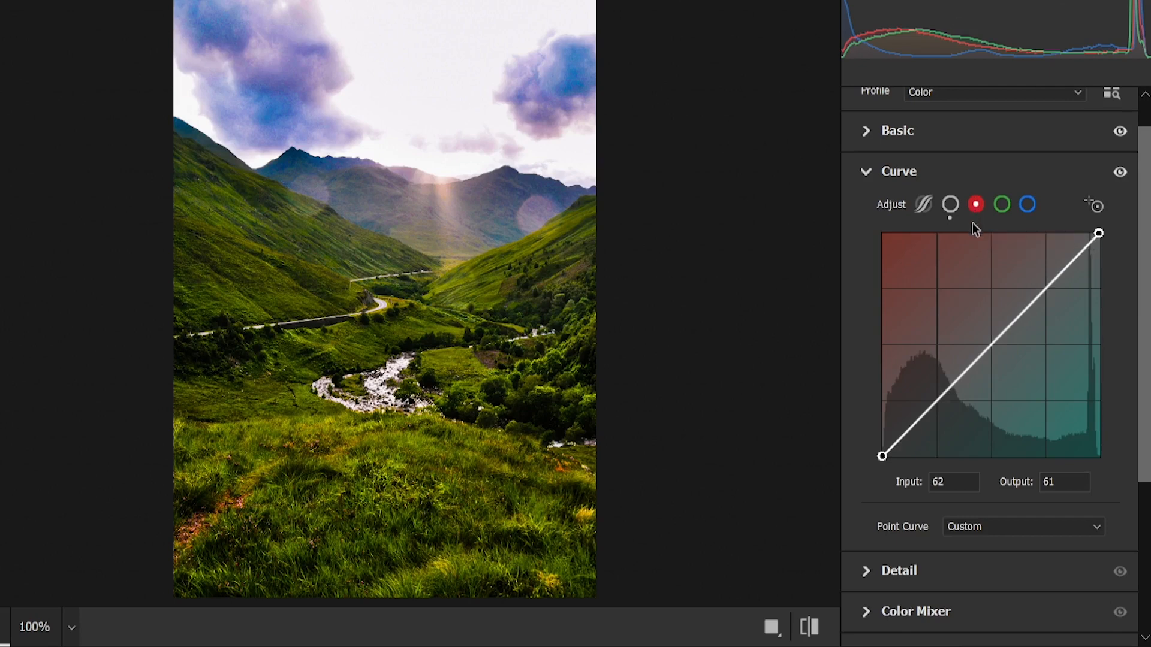
{"action": "left_click_drag", "start_coordinate": [968, 365], "coordinate": [993, 339]}
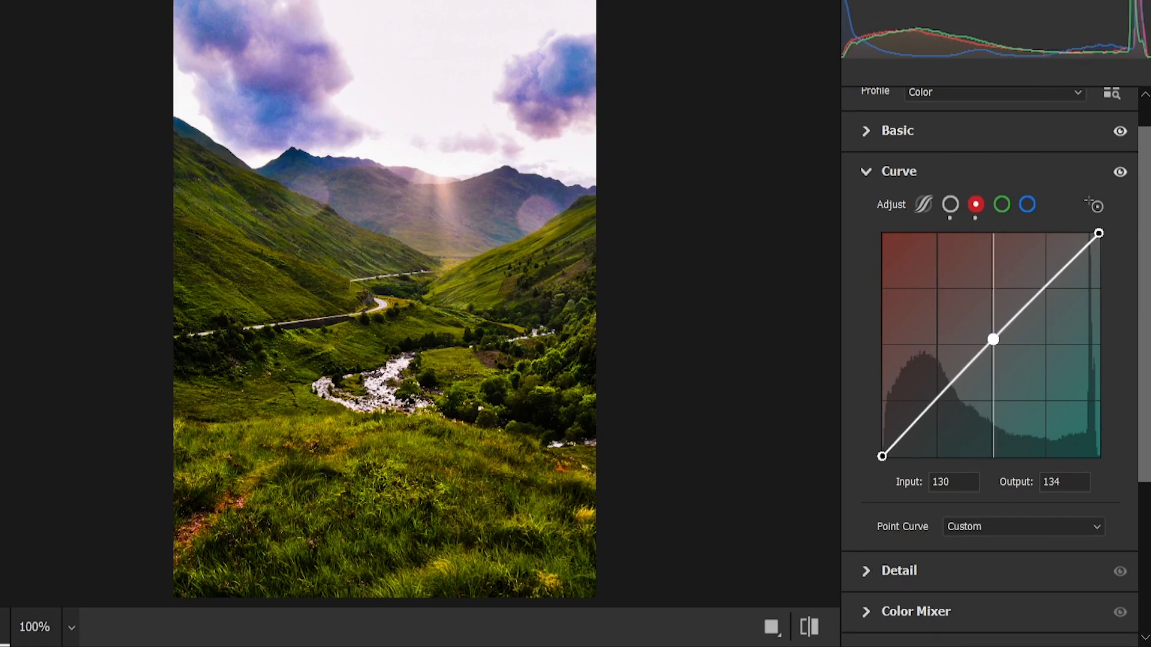
{"action": "left_click_drag", "start_coordinate": [993, 339], "coordinate": [993, 348]}
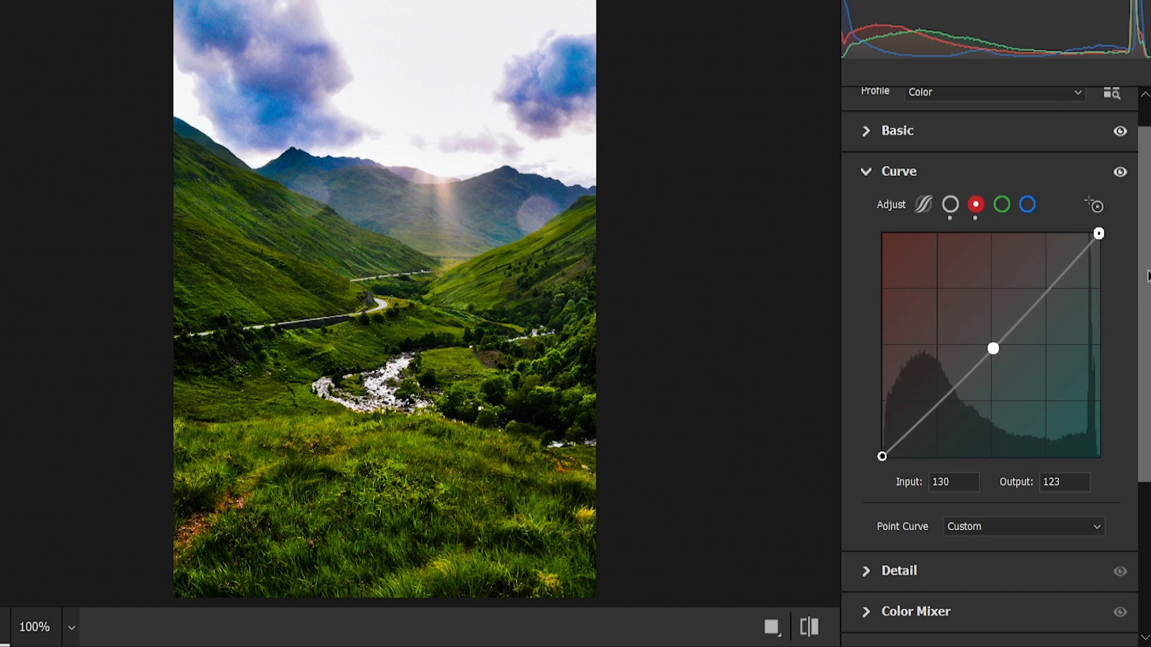
Set the Color Mixer hues to Oranges -16, Yellows -60, Greens +69 and Reds +2.
{"action": "left_click_drag", "start_coordinate": [1148, 276], "coordinate": [1123, 405]}
{"action": "left_click", "coordinate": [992, 439]}
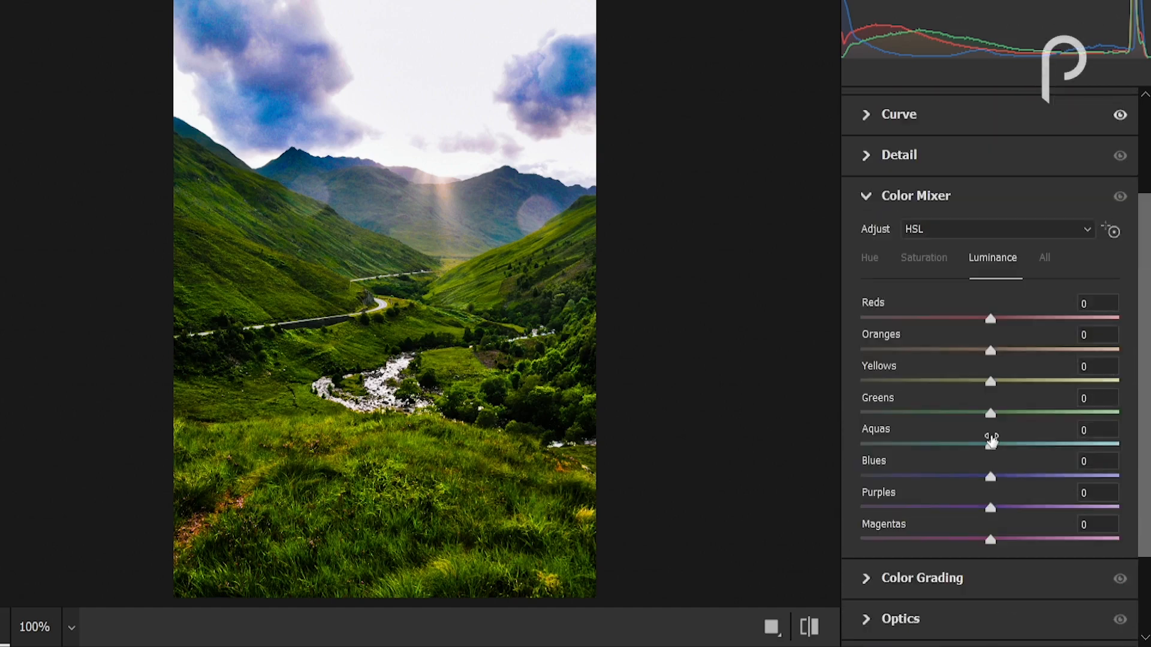
{"action": "left_click", "coordinate": [870, 260]}
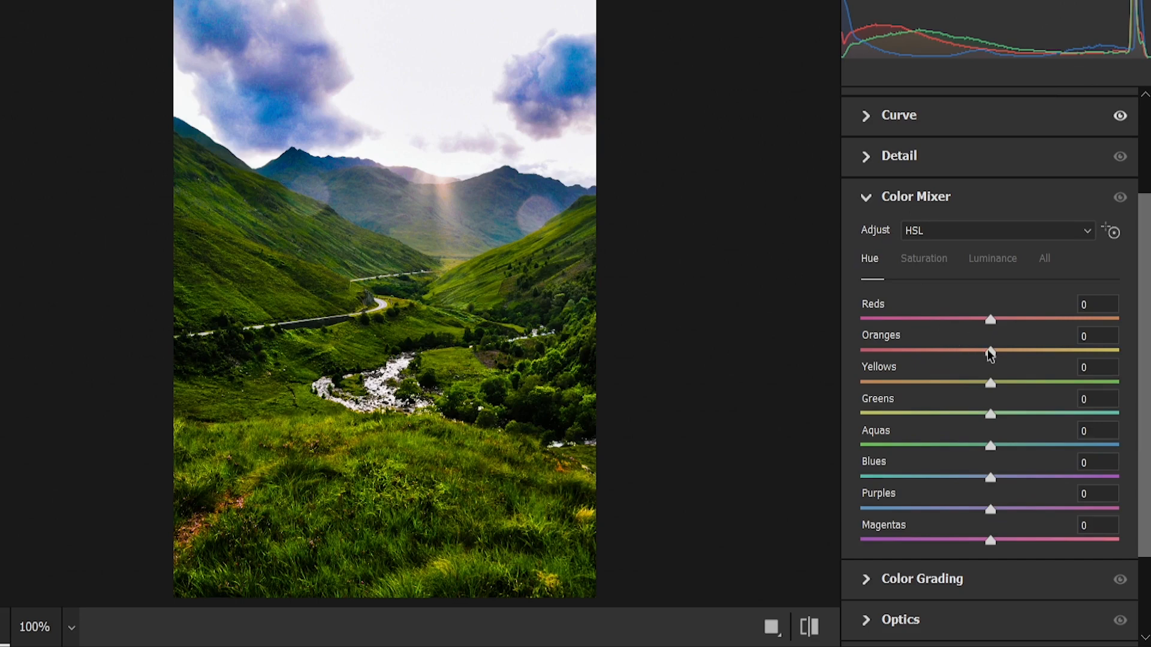
{"action": "left_click_drag", "start_coordinate": [990, 352], "coordinate": [970, 353]}
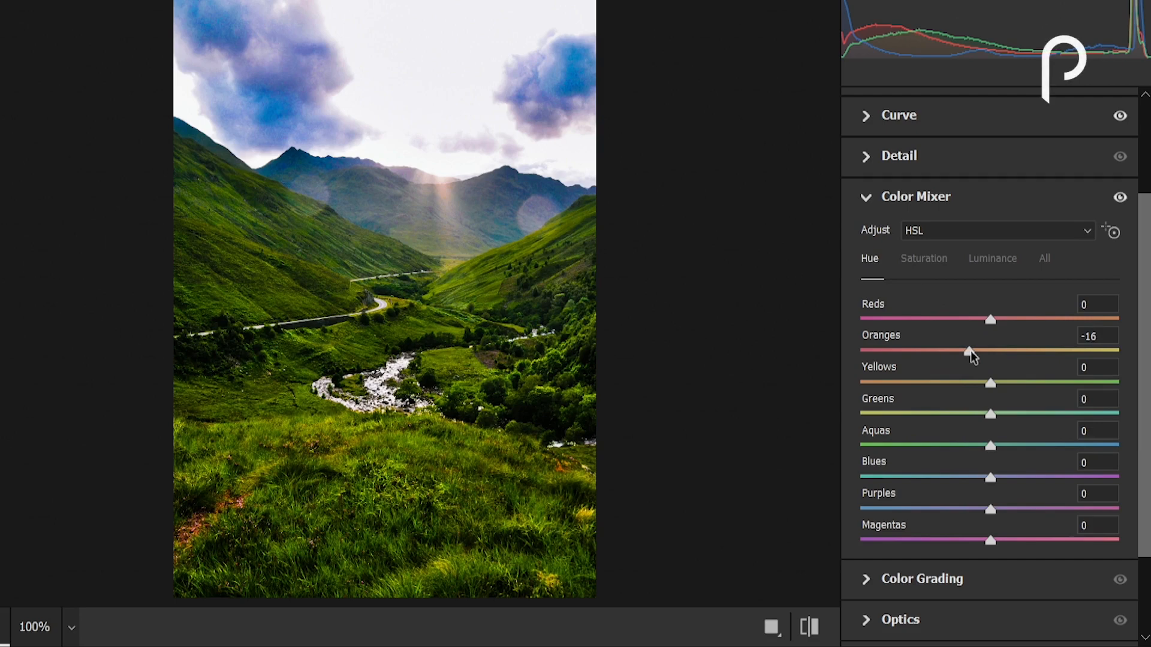
{"action": "left_click_drag", "start_coordinate": [991, 383], "coordinate": [914, 387]}
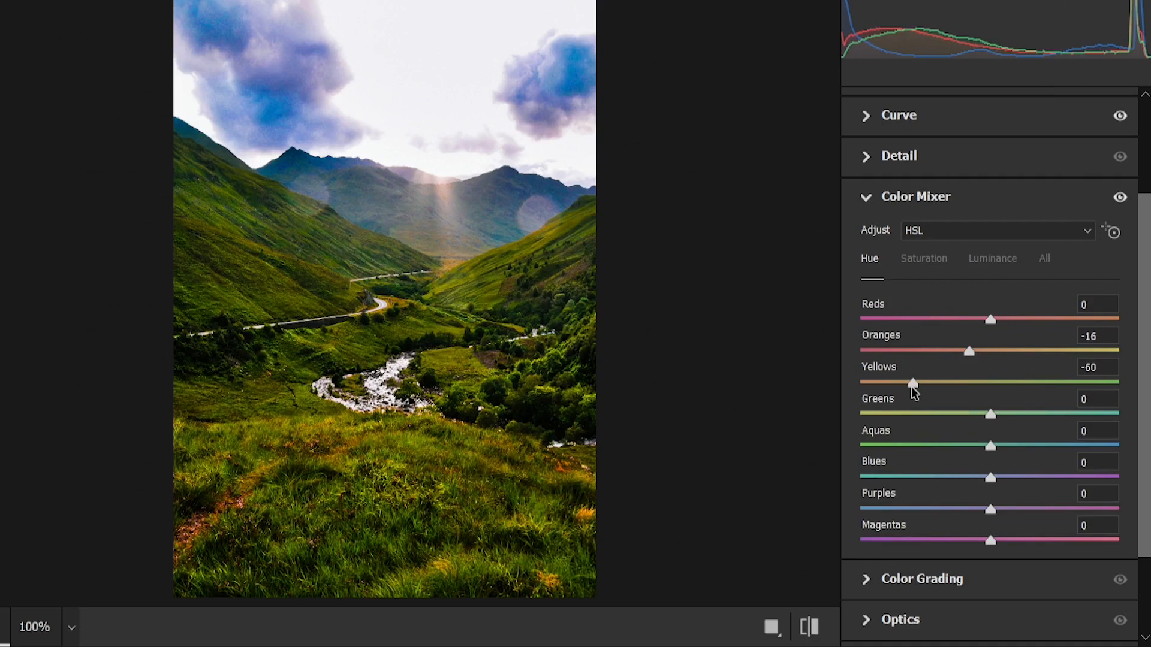
{"action": "left_click_drag", "start_coordinate": [991, 413], "coordinate": [1082, 411]}
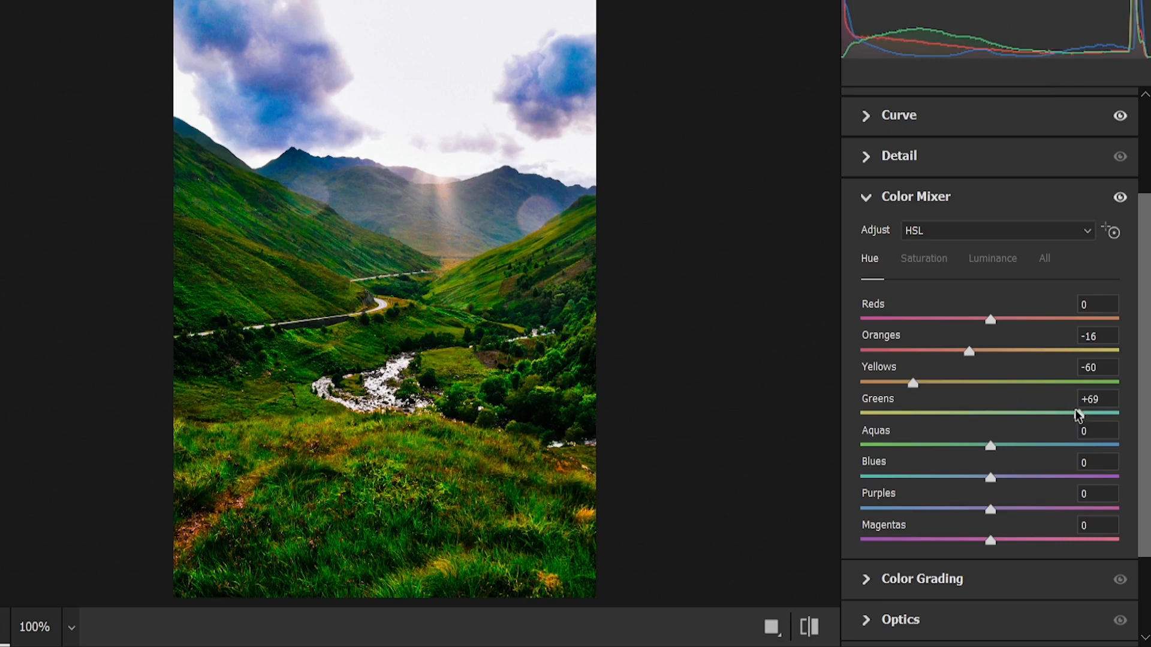
{"action": "left_click", "coordinate": [940, 259]}
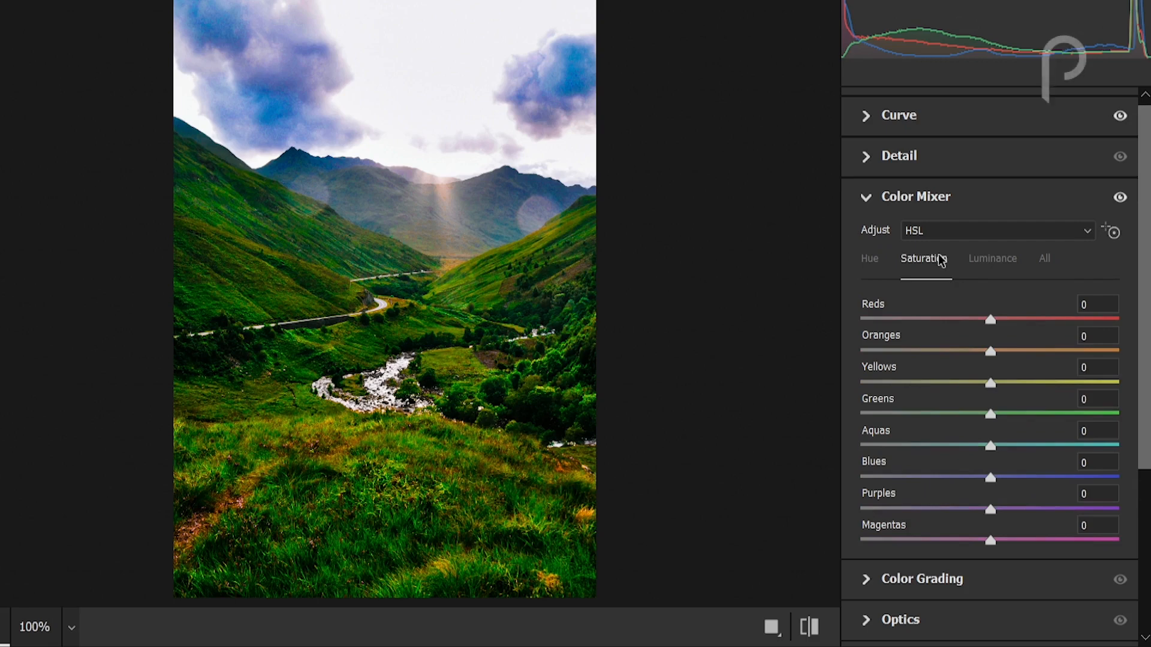
{"action": "left_click", "coordinate": [879, 264]}
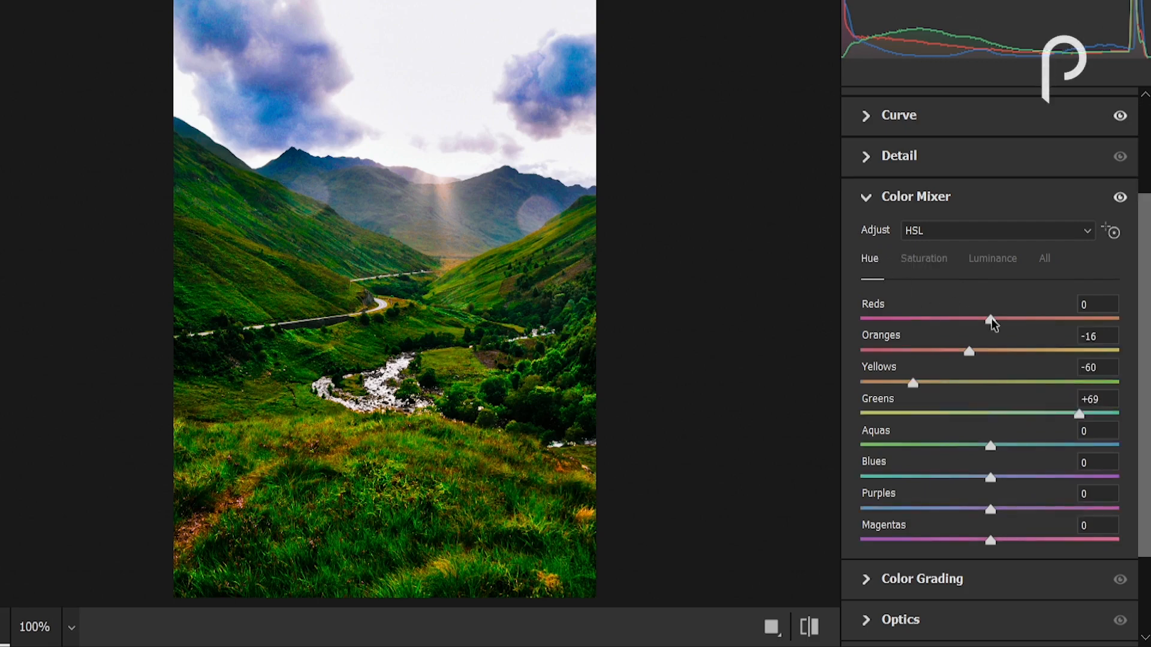
{"action": "left_click_drag", "start_coordinate": [996, 322], "coordinate": [998, 322]}
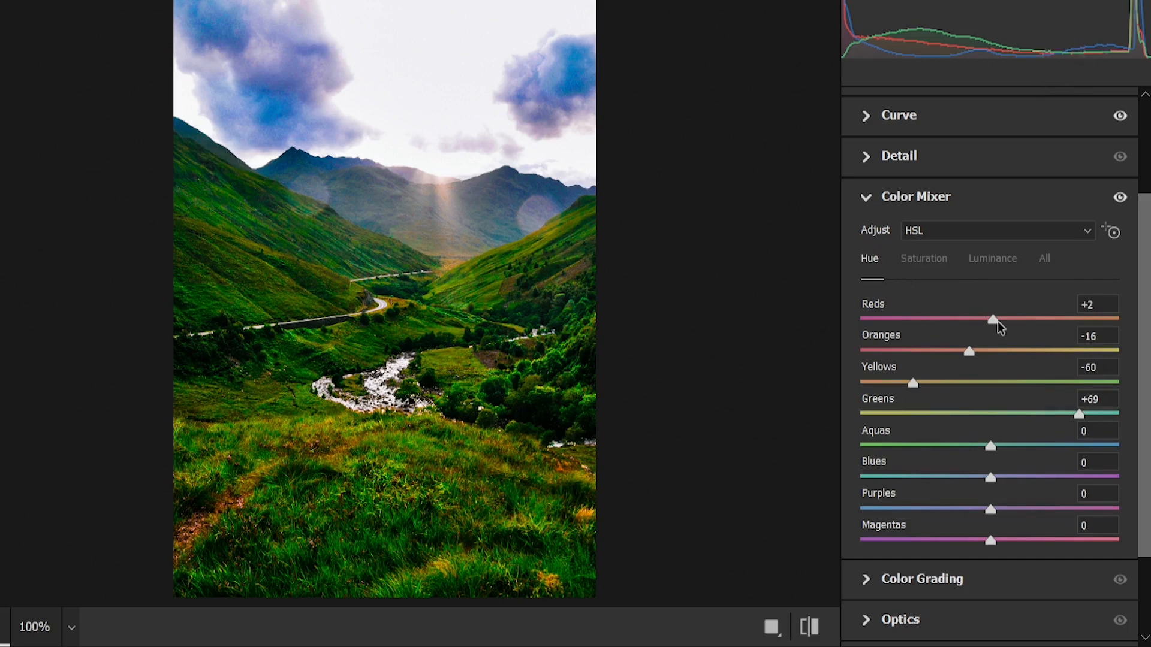
Set the Color Mixer saturation to Reds 0, Oranges -38, Yellows -87, Greens, Aquas and Blues -100, Purples -20 and Magentas -24.
{"action": "left_click", "coordinate": [938, 262]}
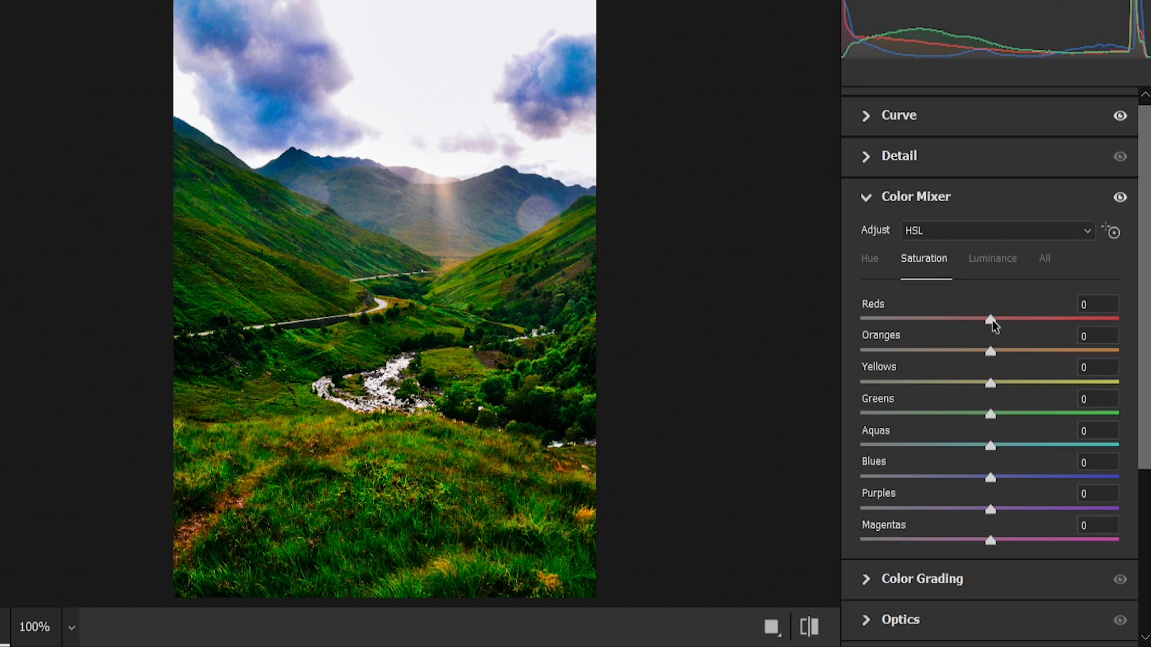
{"action": "left_click_drag", "start_coordinate": [993, 325], "coordinate": [943, 323]}
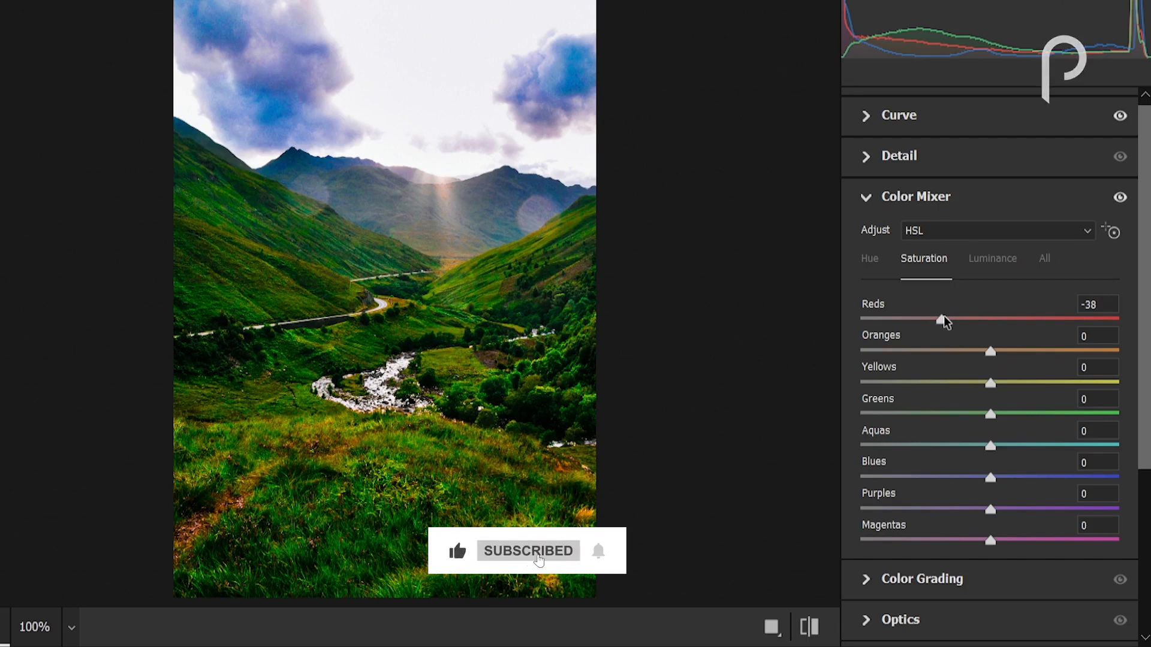
{"action": "double_click", "coordinate": [943, 322]}
{"action": "left_click_drag", "start_coordinate": [993, 352], "coordinate": [944, 348]}
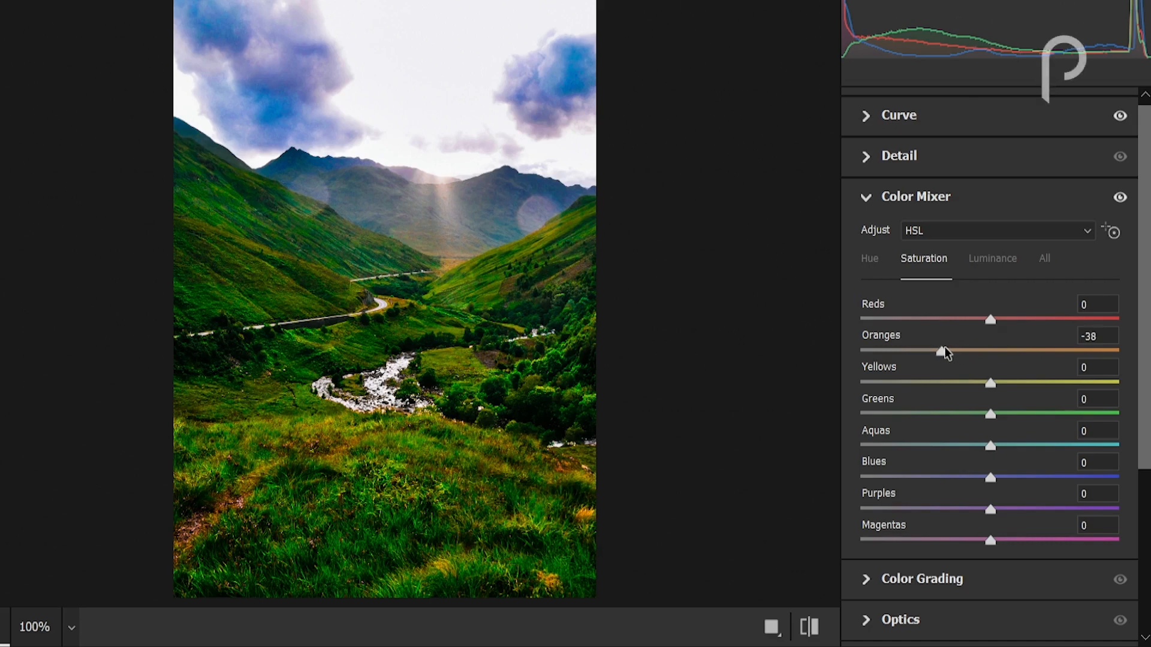
{"action": "left_click_drag", "start_coordinate": [990, 384], "coordinate": [891, 390]}
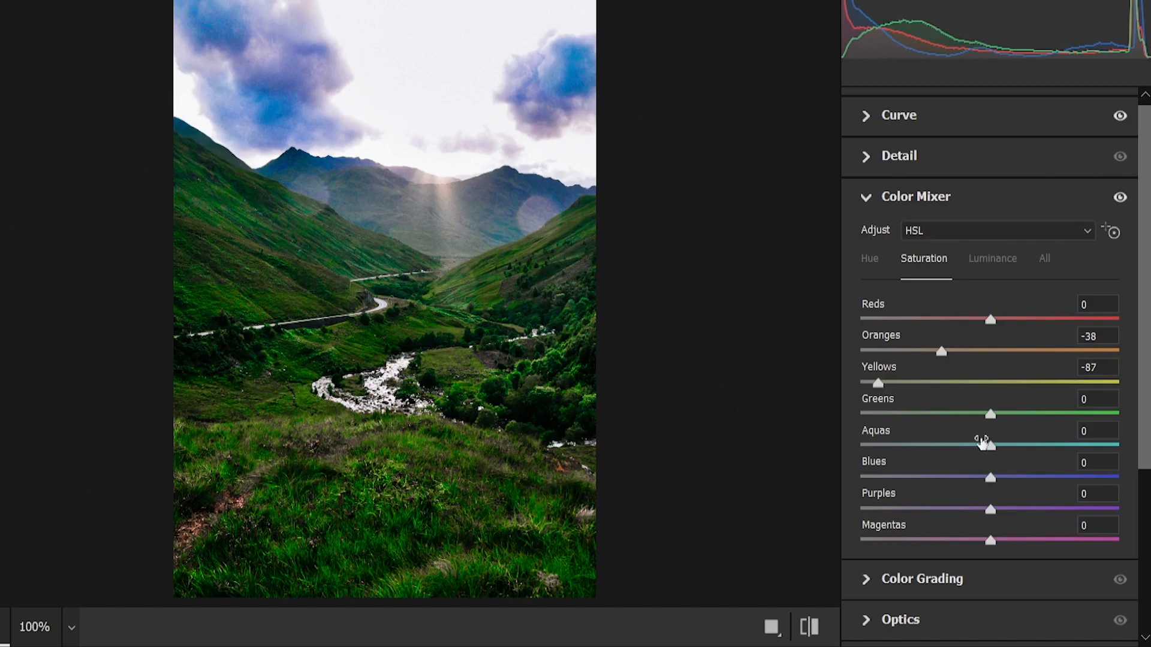
{"action": "left_click_drag", "start_coordinate": [987, 414], "coordinate": [811, 416]}
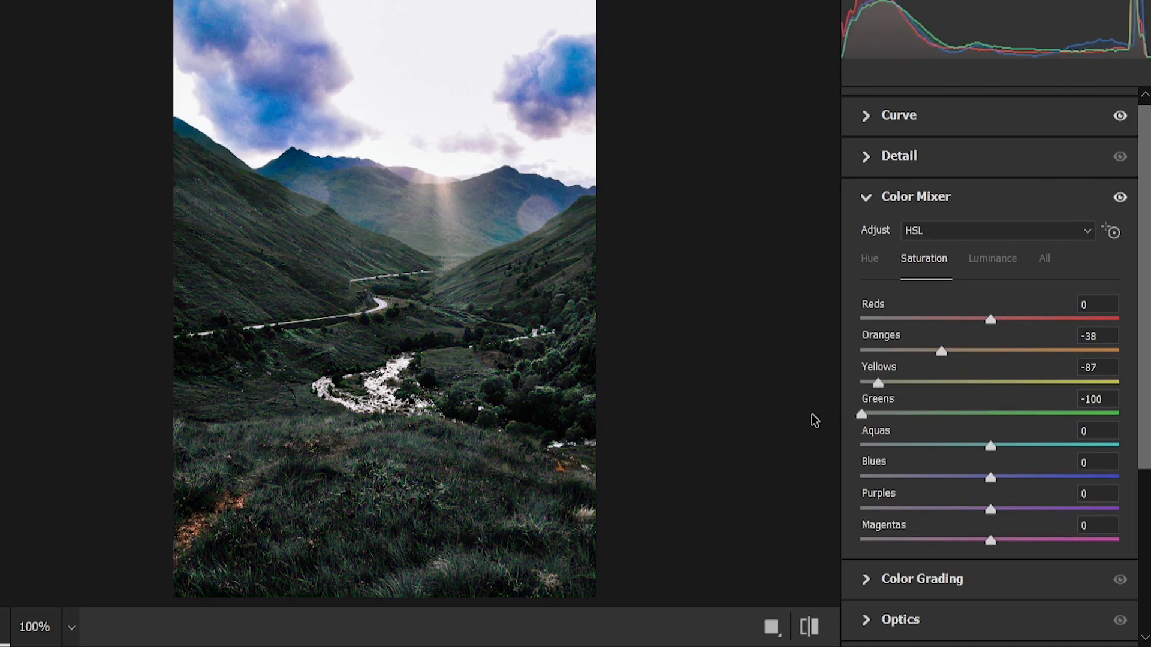
{"action": "left_click_drag", "start_coordinate": [985, 444], "coordinate": [848, 450]}
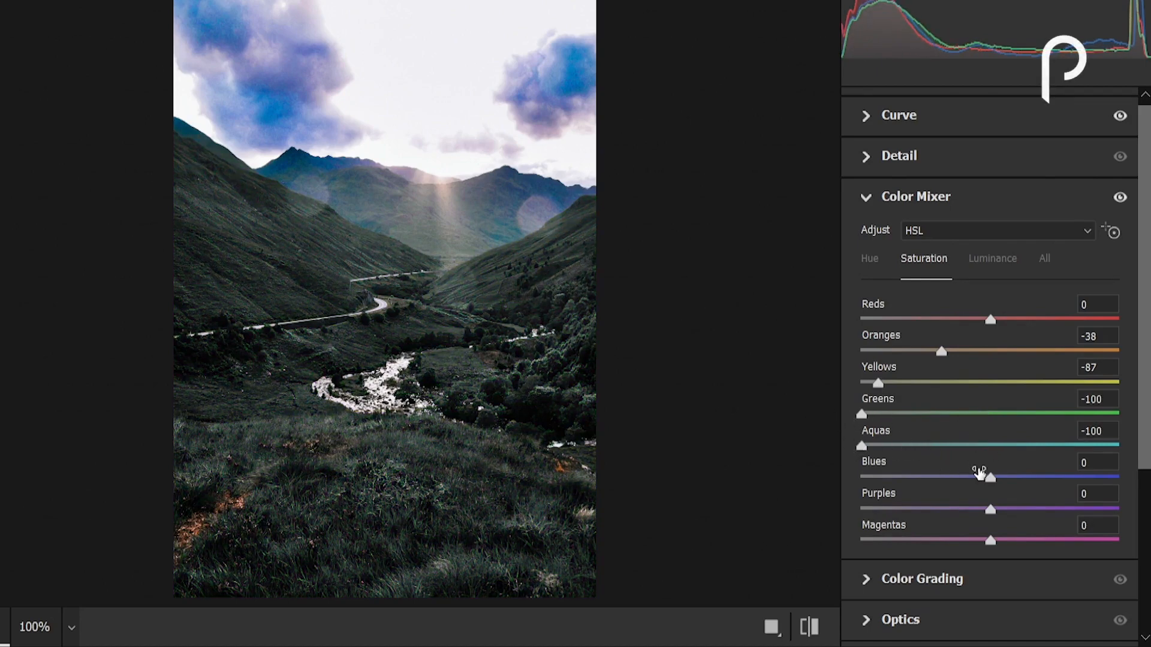
{"action": "left_click_drag", "start_coordinate": [989, 478], "coordinate": [842, 488]}
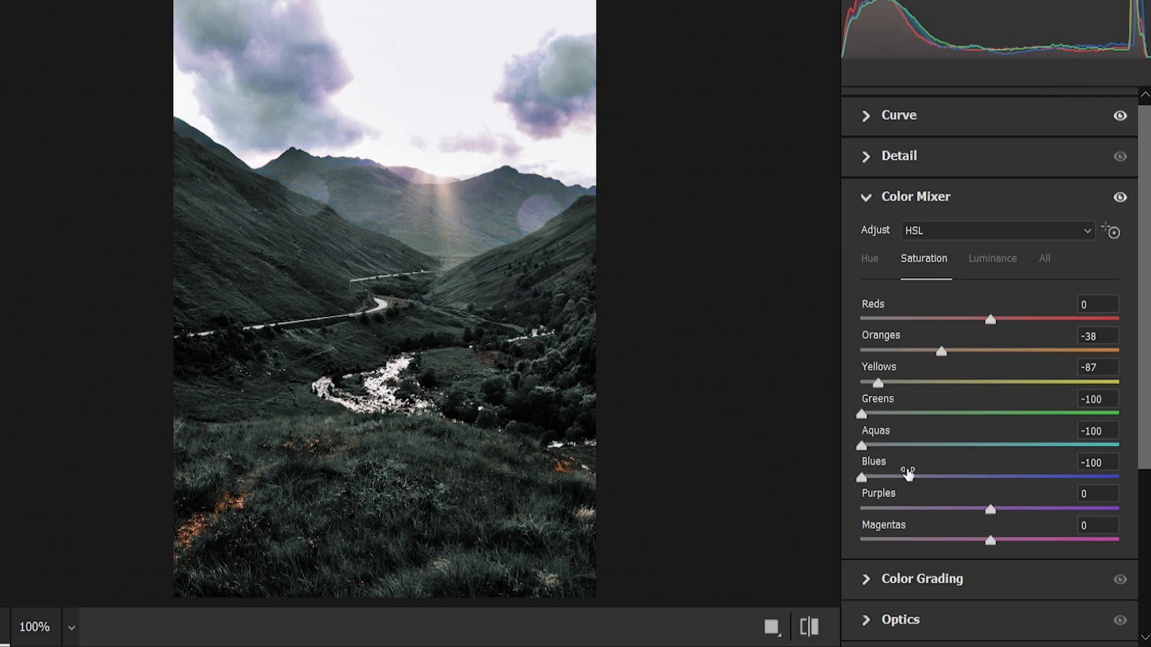
{"action": "left_click_drag", "start_coordinate": [987, 511], "coordinate": [965, 511]}
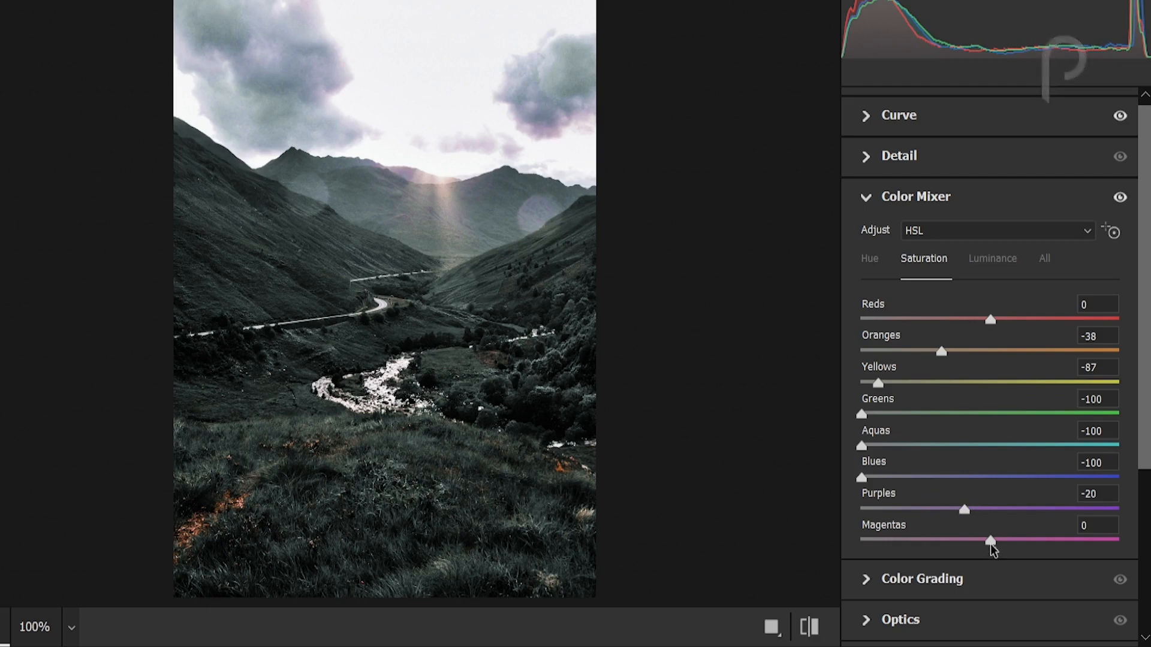
{"action": "left_click_drag", "start_coordinate": [993, 551], "coordinate": [961, 542]}
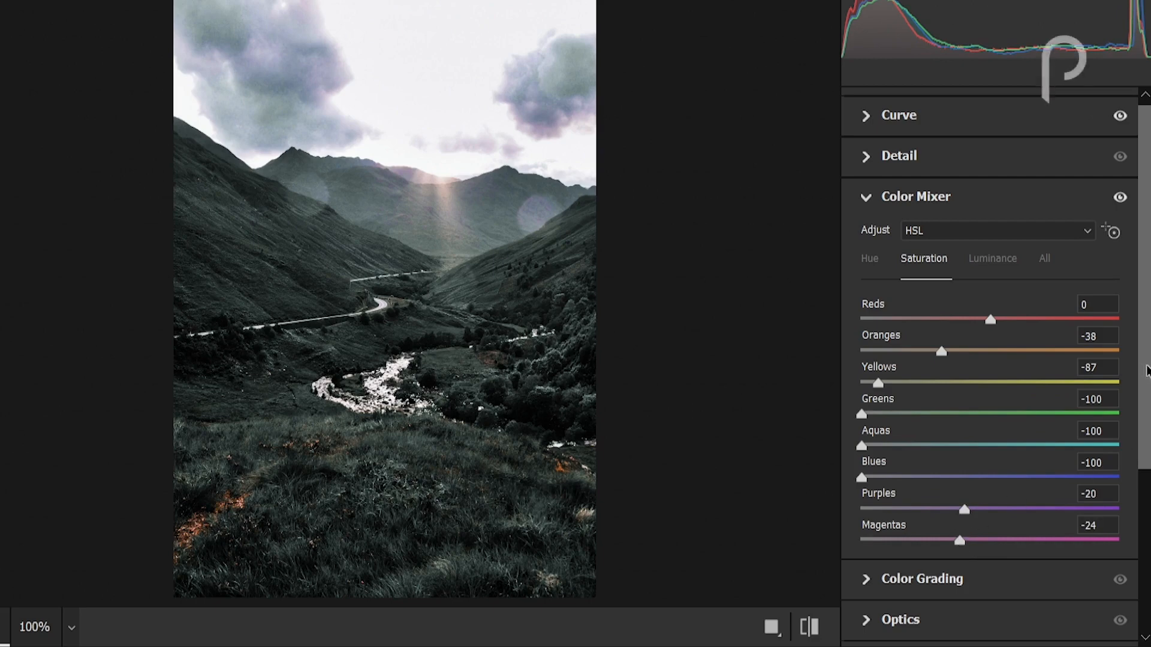
Color grade the shadows with hue 154 and saturation 10, and set the Color Grading blending to 100.
{"action": "left_click_drag", "start_coordinate": [1147, 371], "coordinate": [1145, 516]}
{"action": "left_click", "coordinate": [925, 493]}
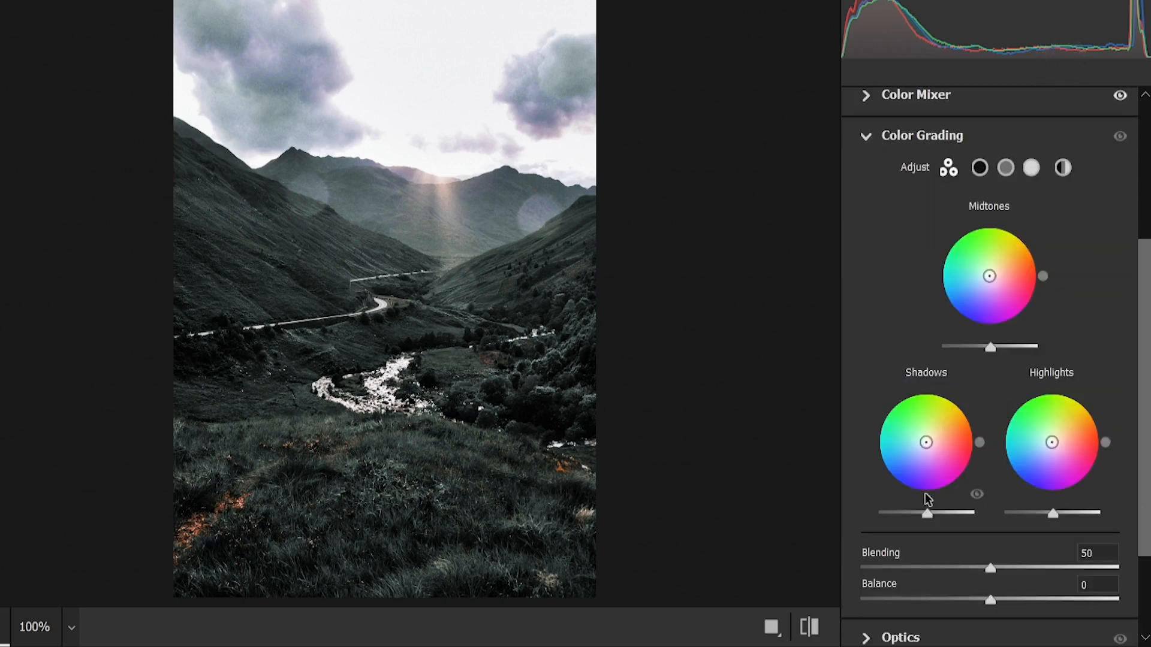
{"action": "left_click", "coordinate": [981, 168]}
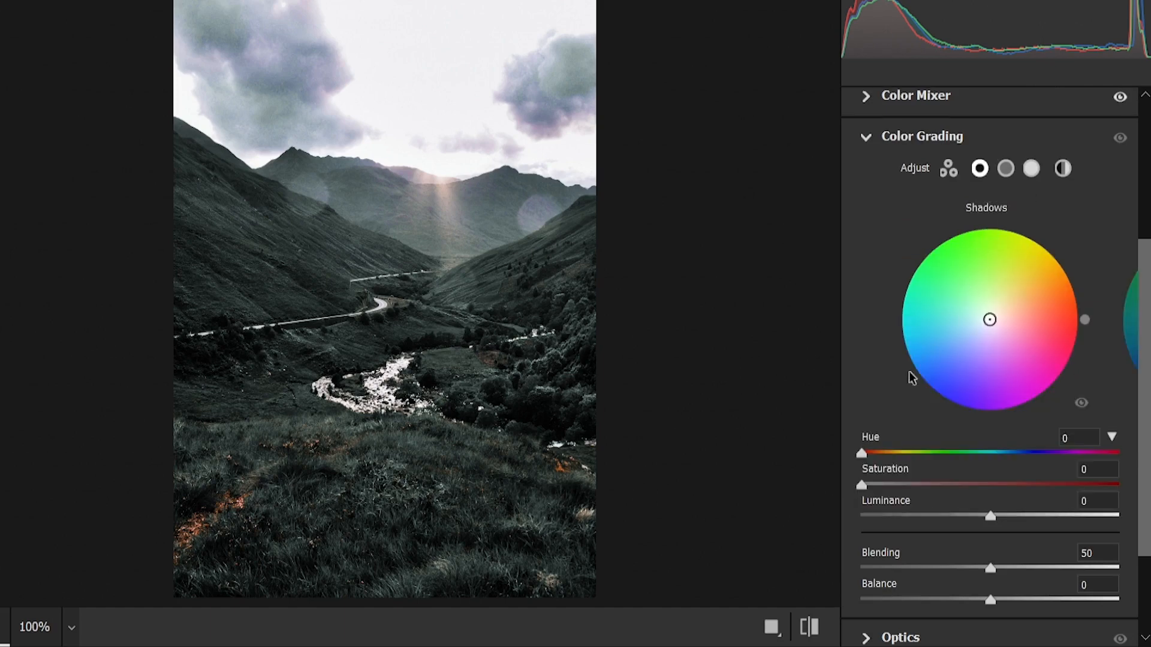
{"action": "left_click_drag", "start_coordinate": [862, 454], "coordinate": [971, 453]}
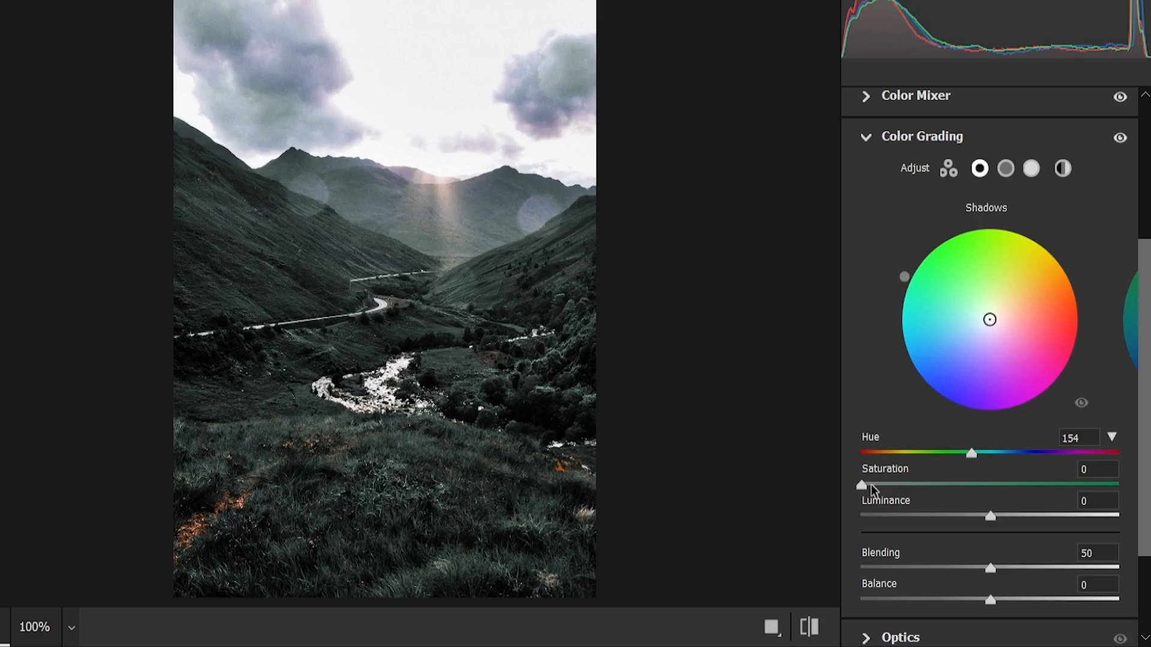
{"action": "left_click_drag", "start_coordinate": [872, 484], "coordinate": [889, 483]}
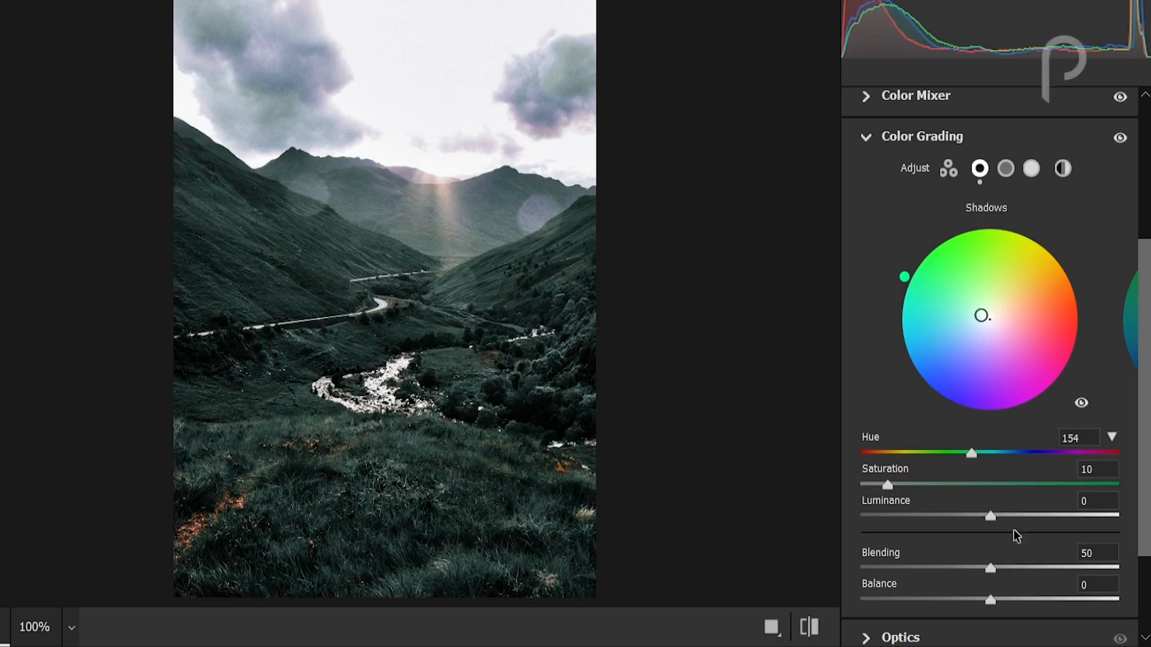
{"action": "left_click_drag", "start_coordinate": [995, 567], "coordinate": [1136, 574]}
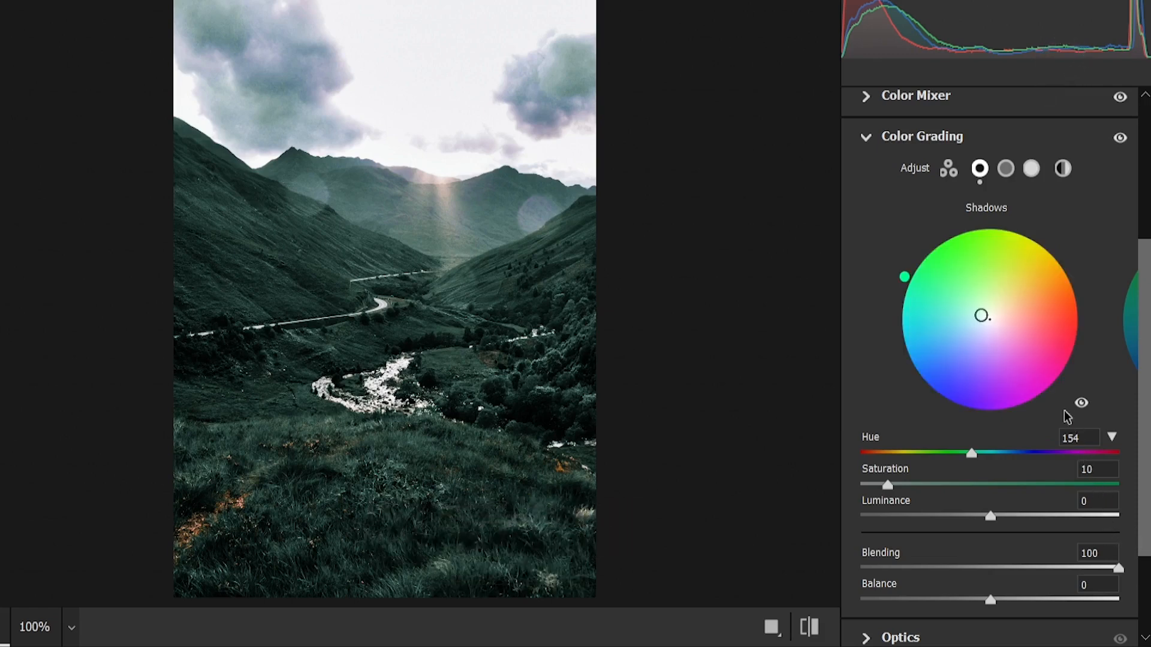
Color grade the highlights with hue 69 and saturation 5.
{"action": "left_click", "coordinate": [1031, 170]}
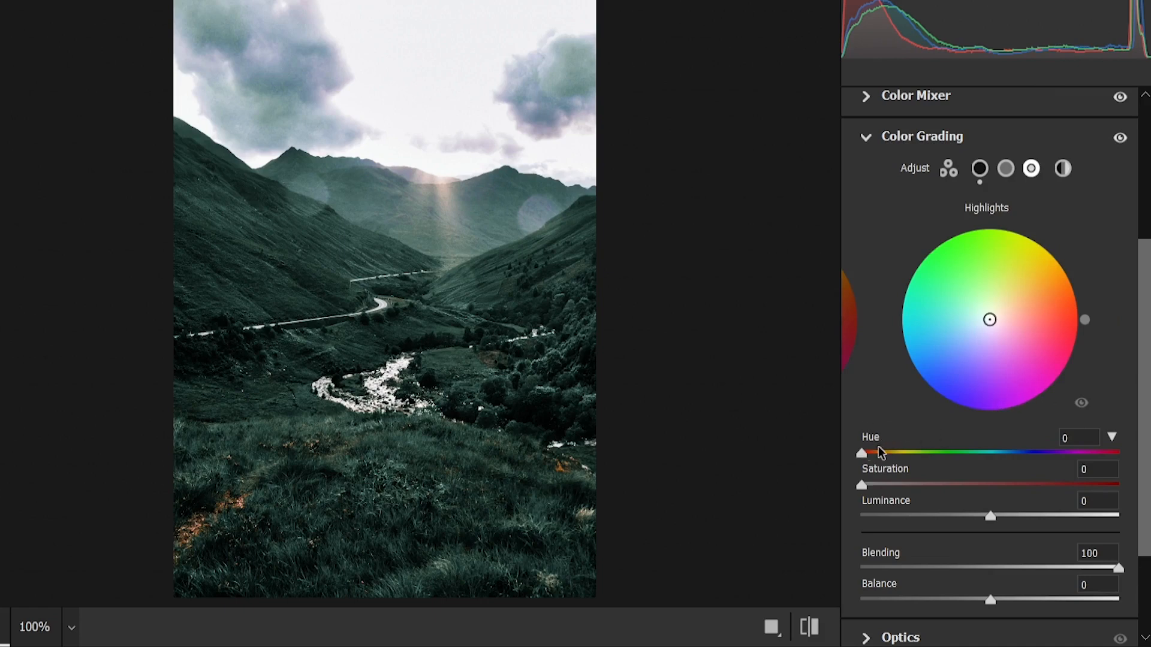
{"action": "left_click_drag", "start_coordinate": [863, 453], "coordinate": [913, 455]}
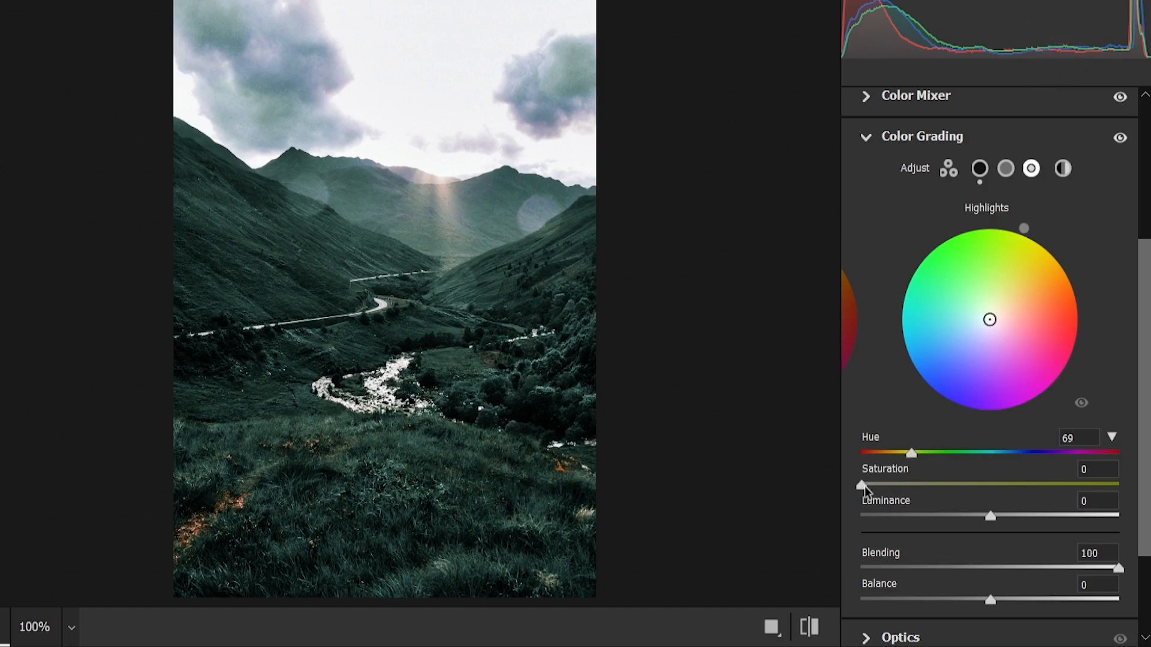
{"action": "left_click_drag", "start_coordinate": [865, 487], "coordinate": [873, 487]}
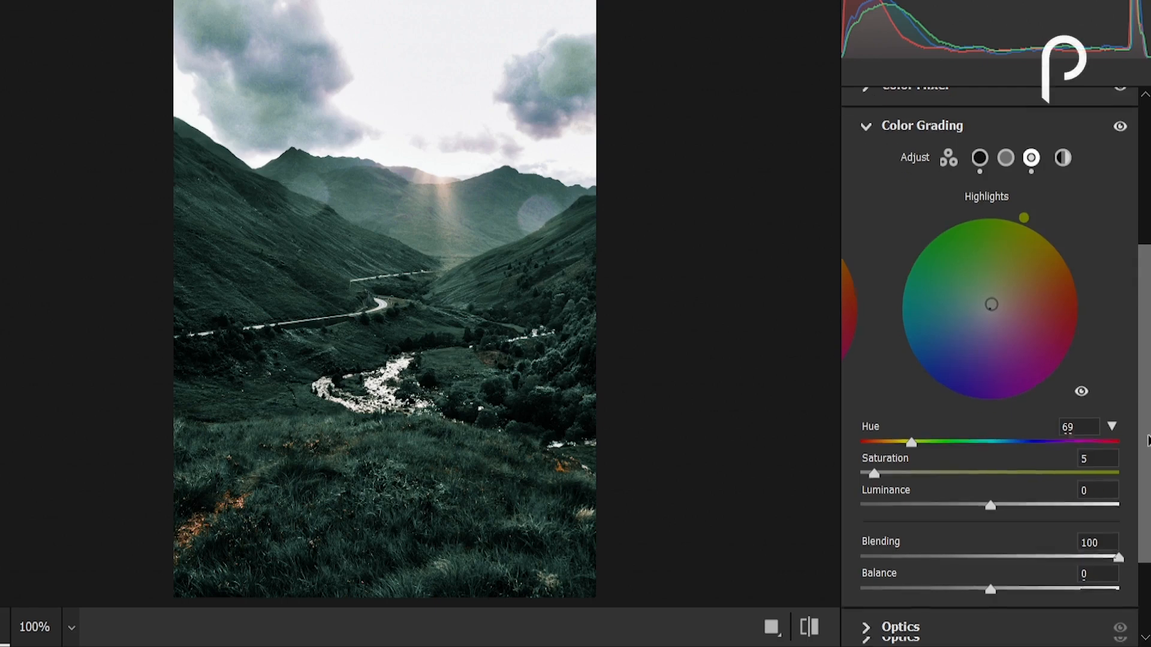
Darken the photo's edges by setting the Effects vignetting to -29.
{"action": "scroll", "coordinate": [1040, 581], "scroll_direction": "down", "scroll_amount": 3}
{"action": "left_click", "coordinate": [1018, 576]}
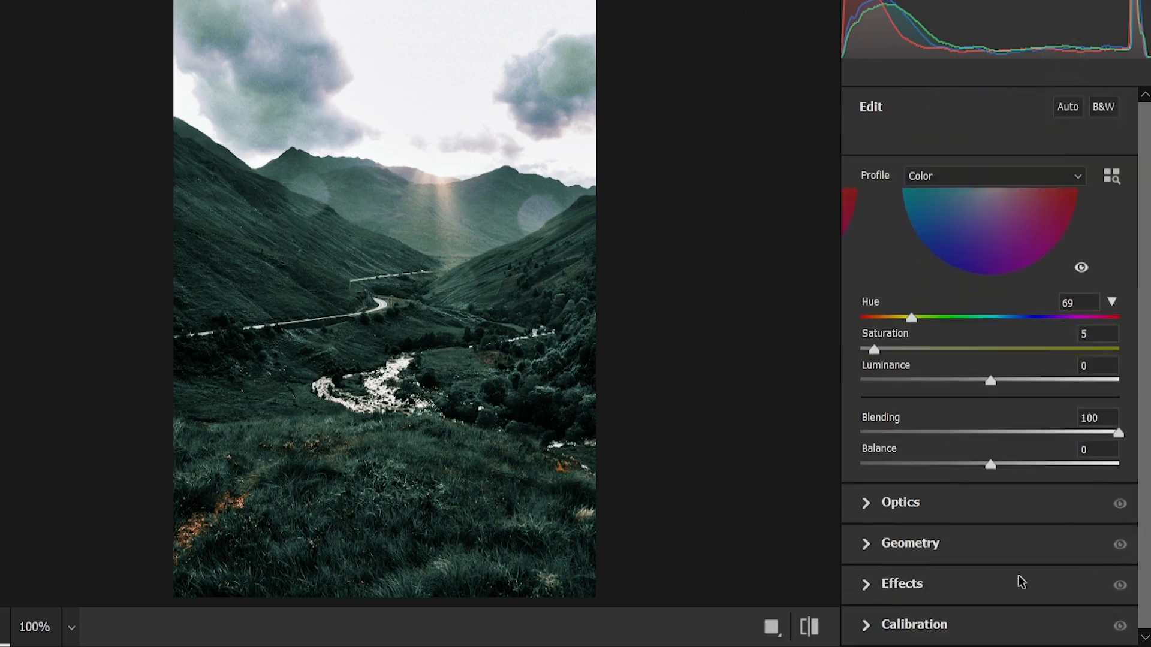
{"action": "left_click_drag", "start_coordinate": [989, 593], "coordinate": [952, 593]}
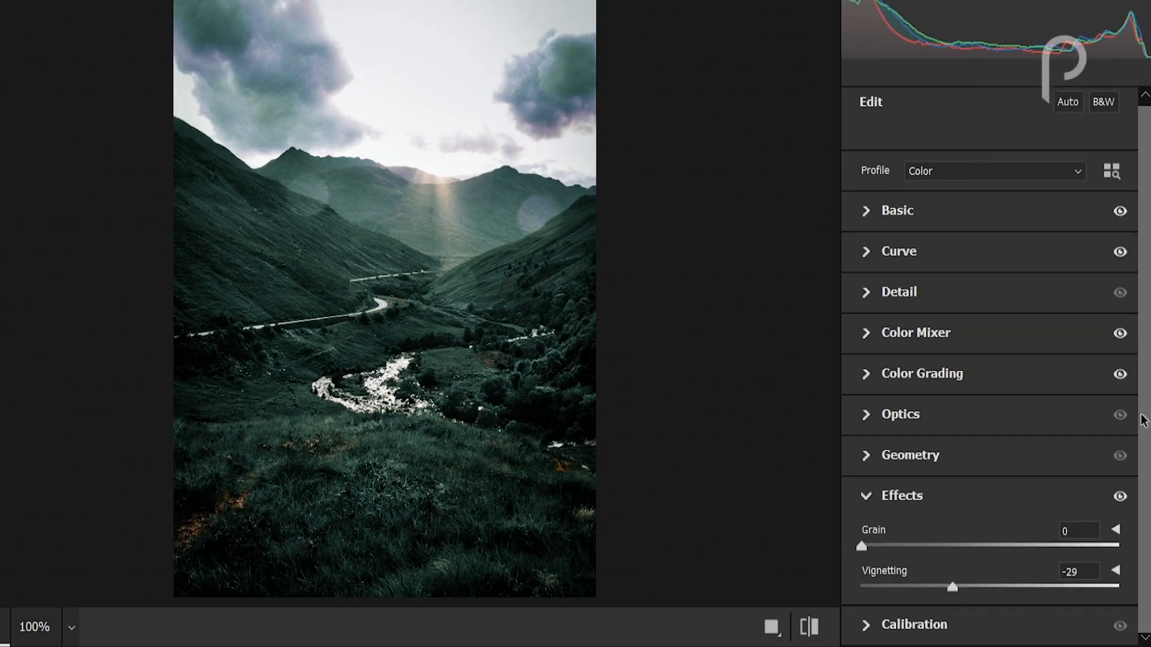
Set the Calibration hues to Red Primary +14 and Blue Primary -17, and apply the Camera Raw filter to the layer.
{"action": "left_click", "coordinate": [949, 629]}
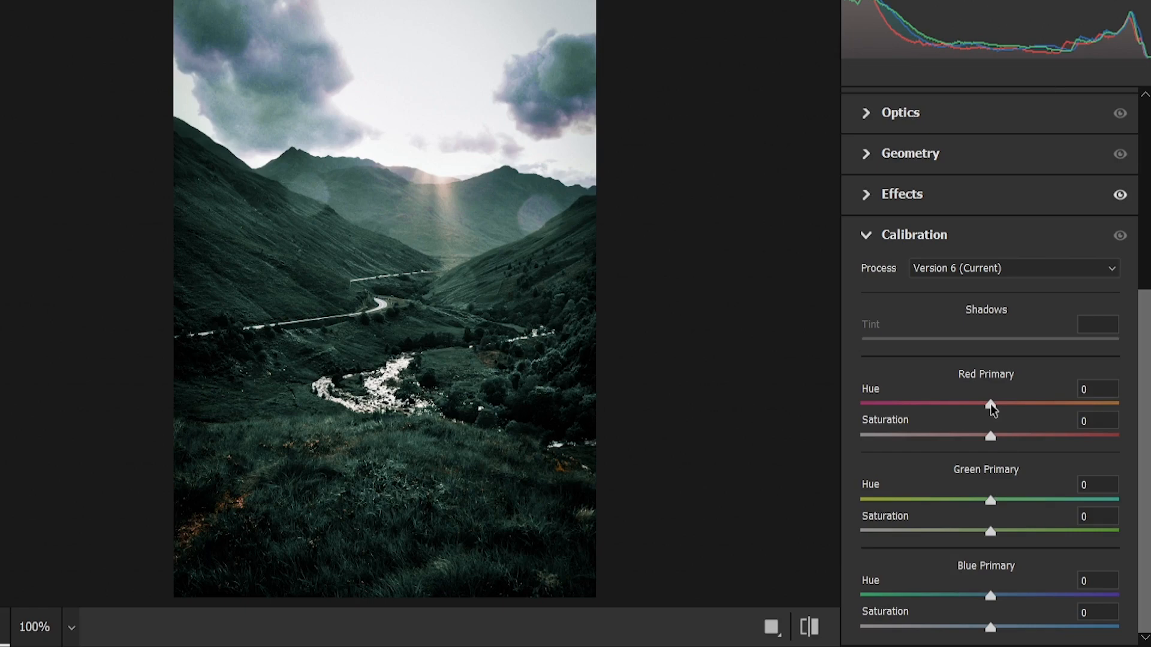
{"action": "left_click_drag", "start_coordinate": [990, 404], "coordinate": [1008, 409]}
{"action": "left_click_drag", "start_coordinate": [993, 596], "coordinate": [970, 592]}
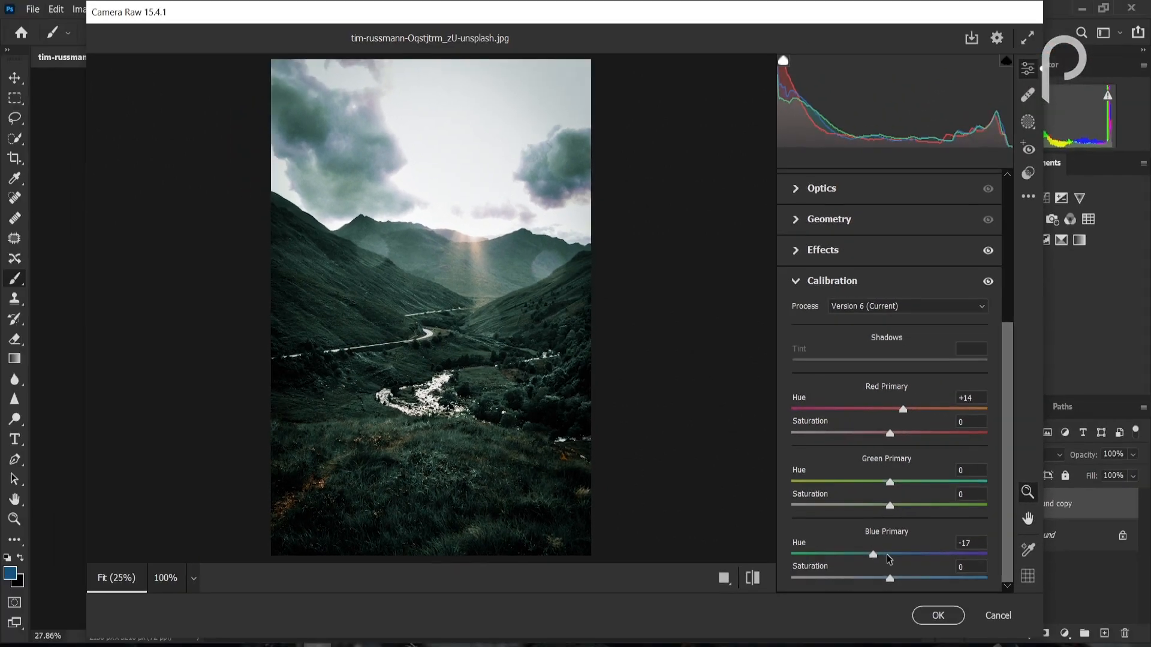
{"action": "left_click", "coordinate": [934, 615]}
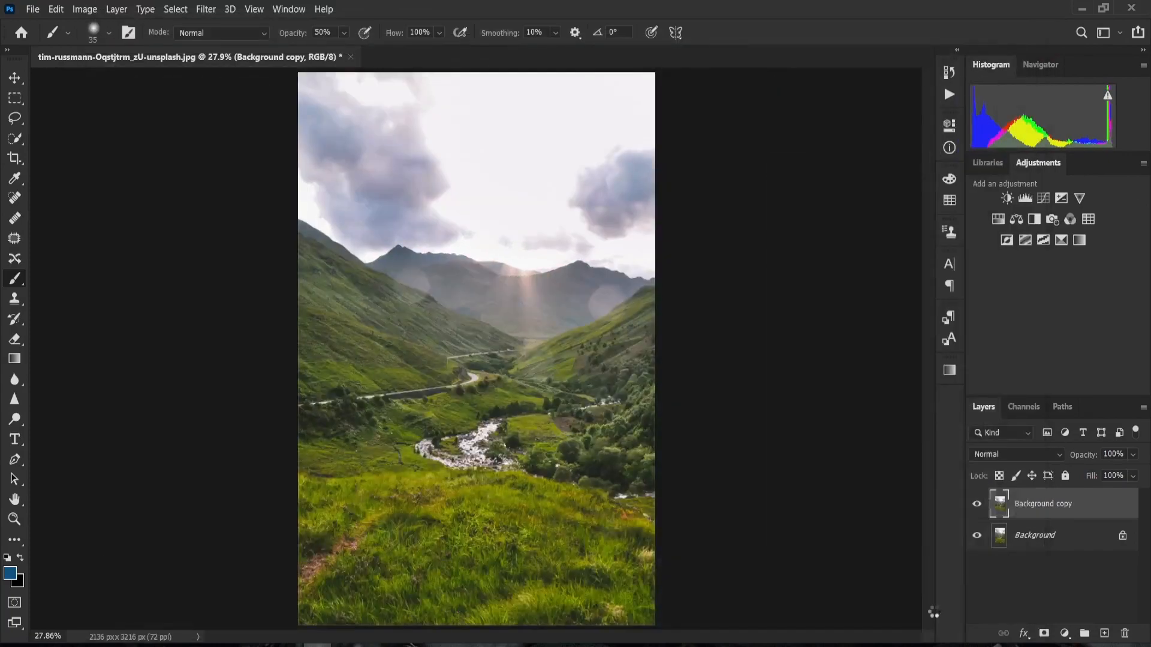